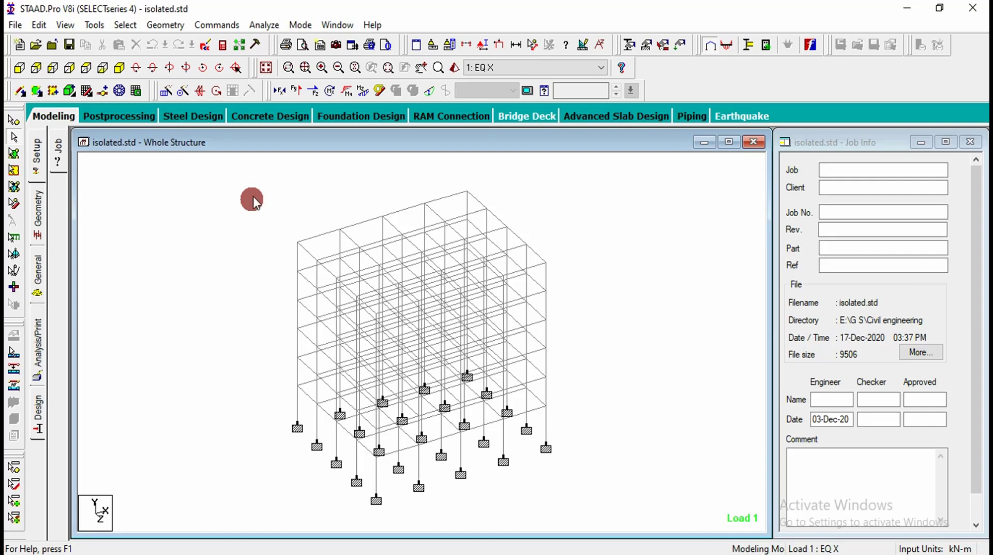
# - Switch STAAD.Pro to Foundation Design mode to list the load cases of isolated.std
pyautogui.click(329, 117)
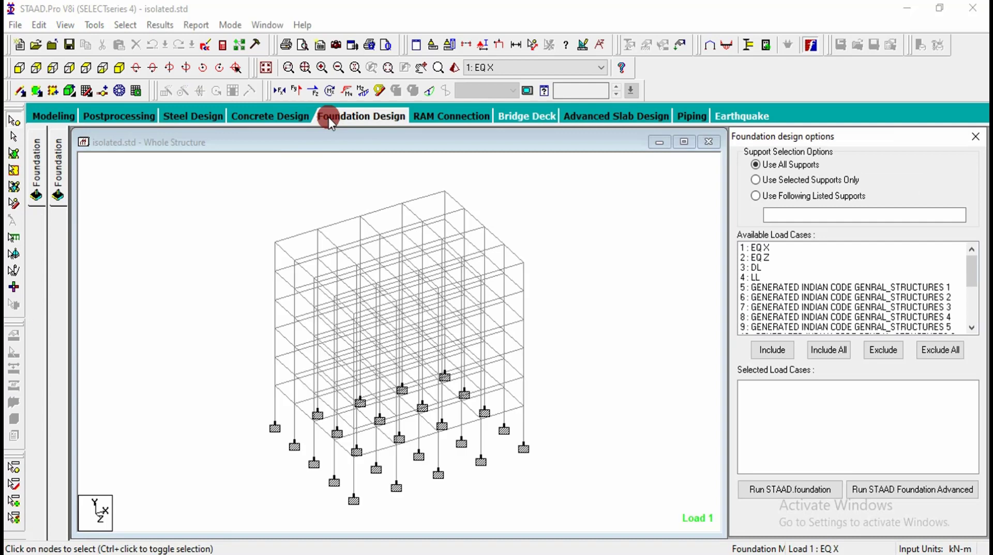
# - Include load cases EQ X, EQ Z, DL and LL for the foundation design
pyautogui.click(746, 248)
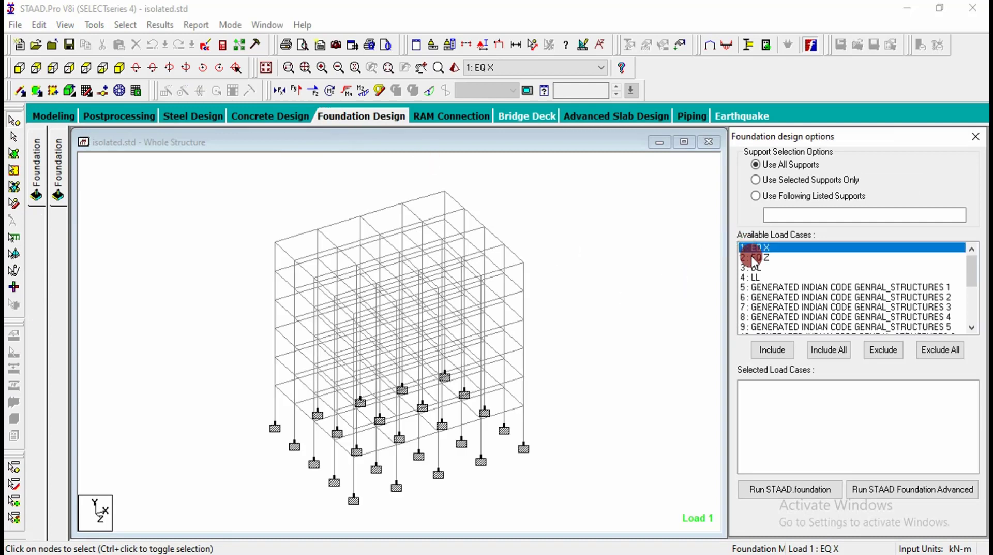
pyautogui.moveTo(753, 260); pyautogui.dragTo(756, 280)
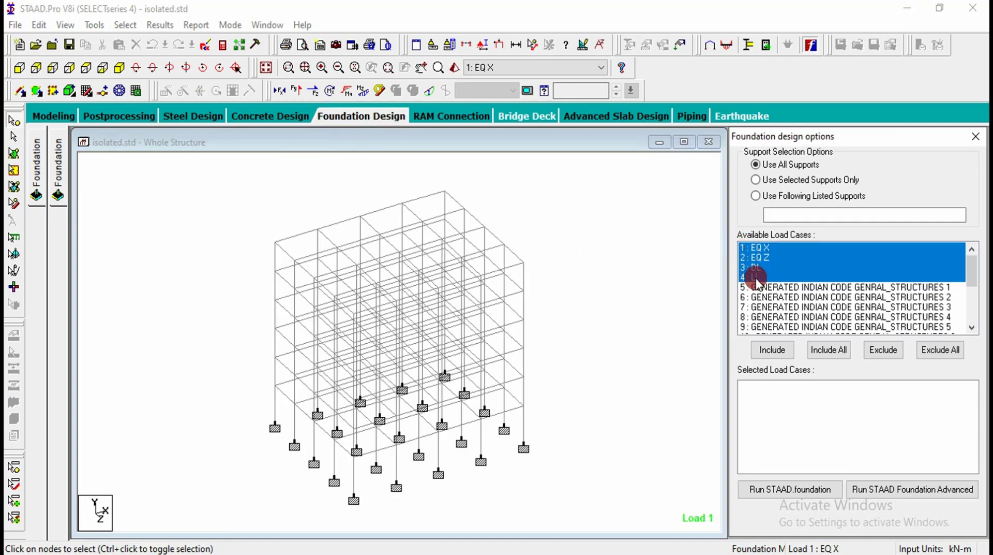
pyautogui.click(789, 351)
# - Launch STAAD.foundation with these loads and delete its default Isolated Footing Job
pyautogui.click(778, 396)
pyautogui.click(782, 489)
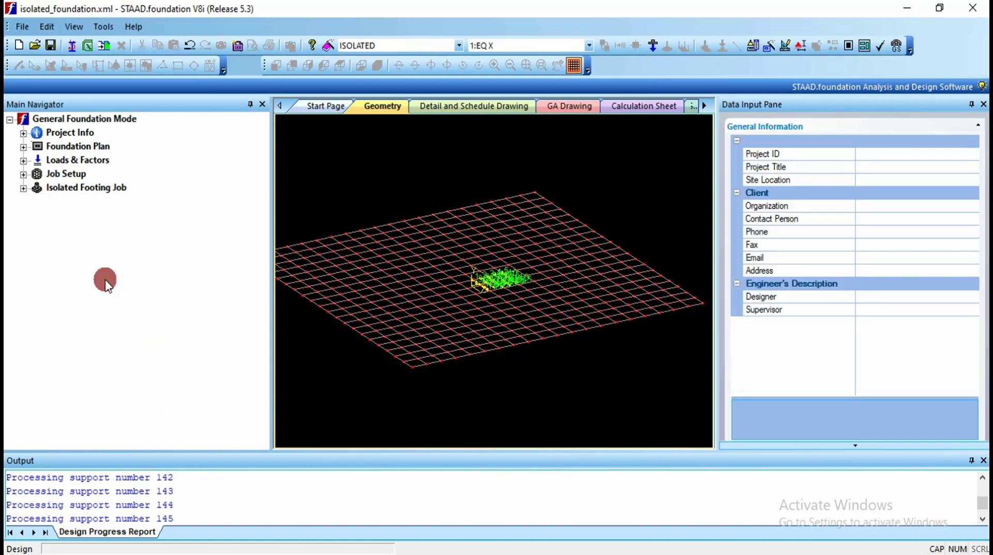
pyautogui.click(24, 147)
pyautogui.click(23, 161)
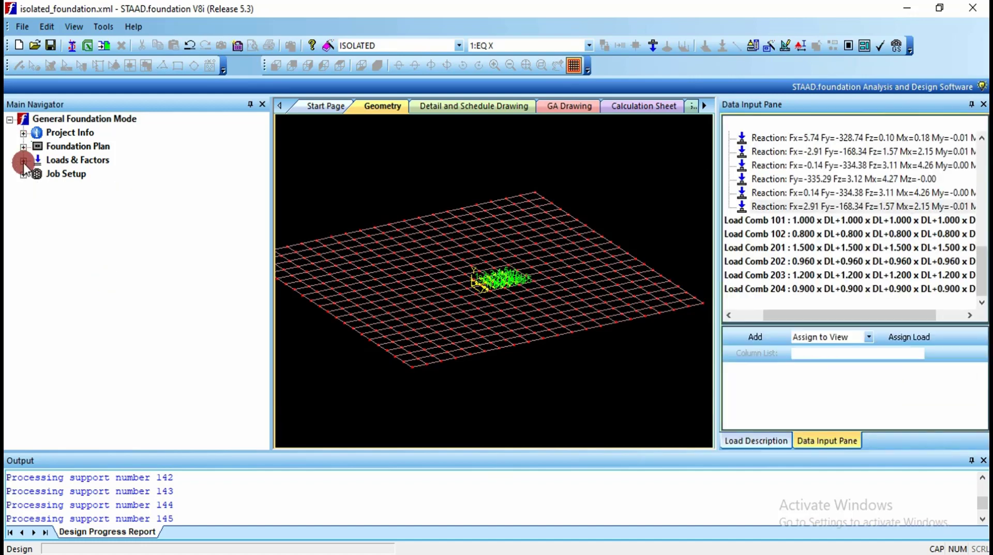
# - Generate ASCE 7-05 service and ultimate load combinations, numbered from 101 and 201
pyautogui.click(83, 285)
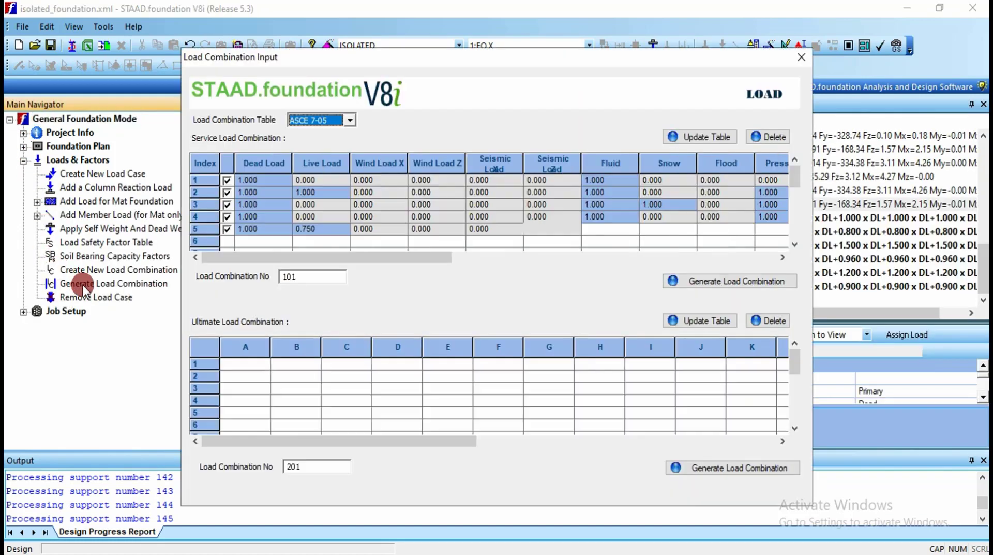
pyautogui.click(693, 287)
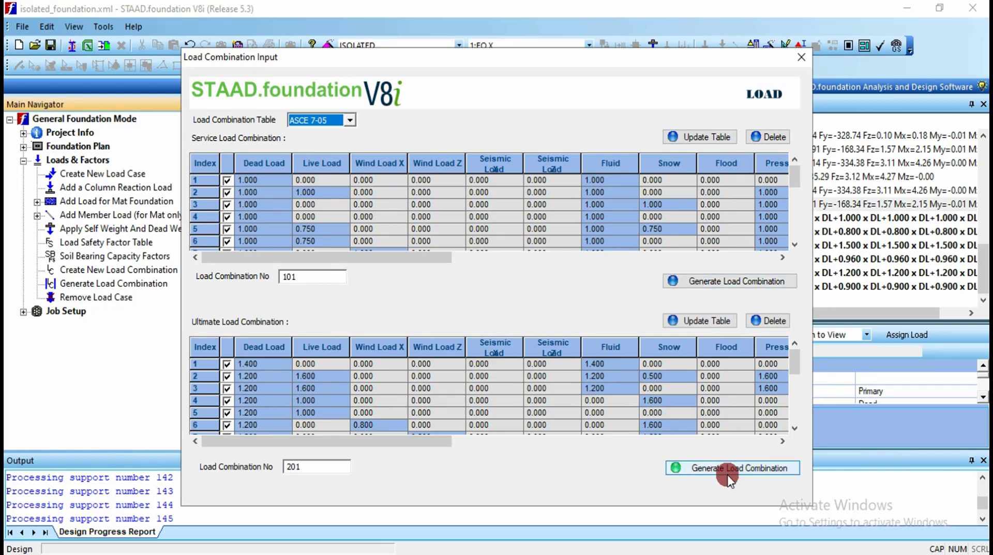
pyautogui.click(800, 59)
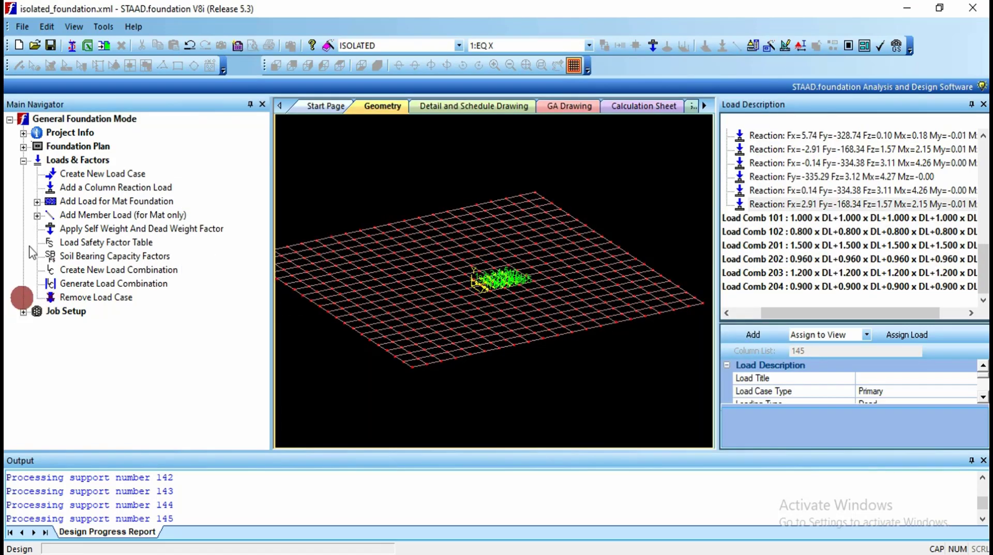
# - Create a Pile Cap job named 'Pile foundation' using the Indian design code and SI units
pyautogui.click(23, 161)
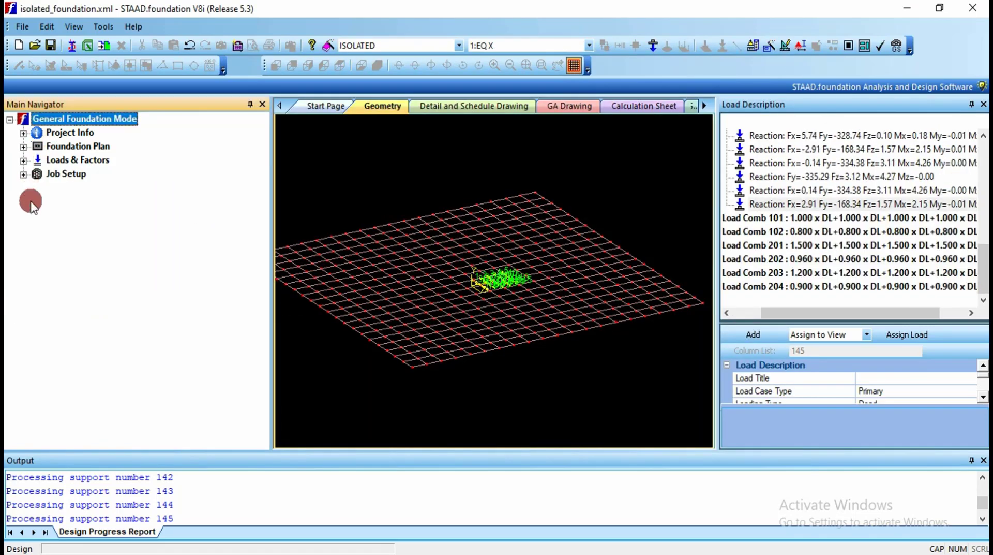
pyautogui.click(23, 173)
pyautogui.click(71, 190)
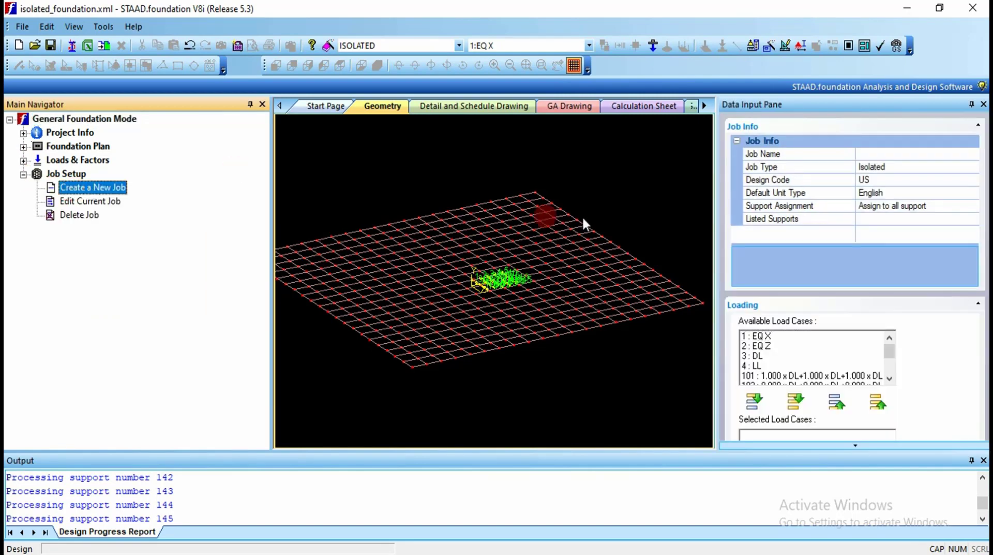
pyautogui.click(881, 153)
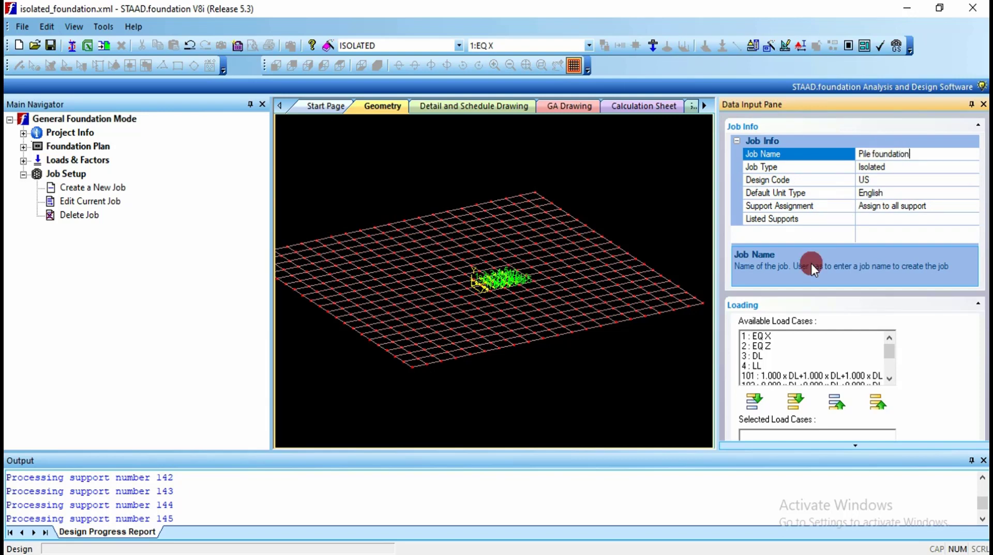
pyautogui.click(971, 166)
pyautogui.click(926, 190)
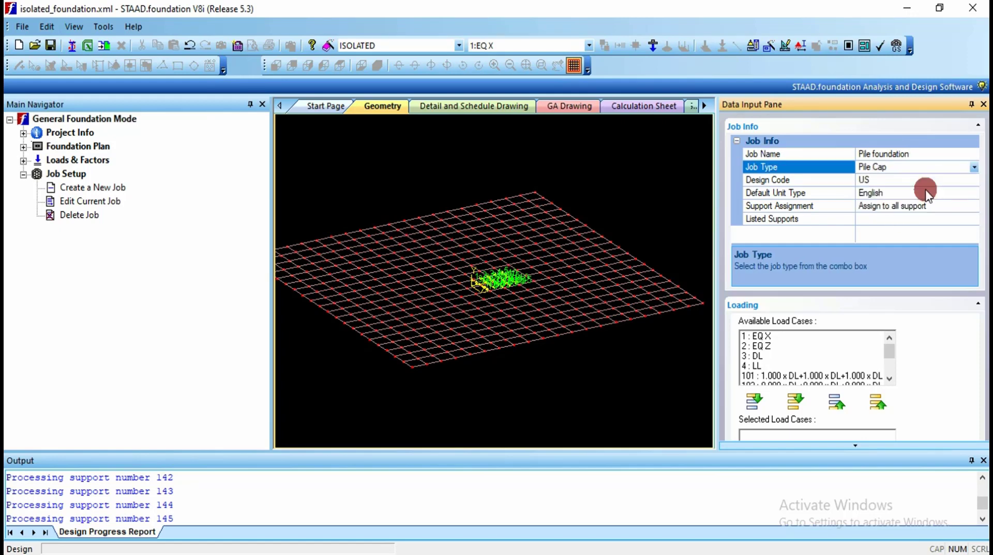
pyautogui.click(914, 182)
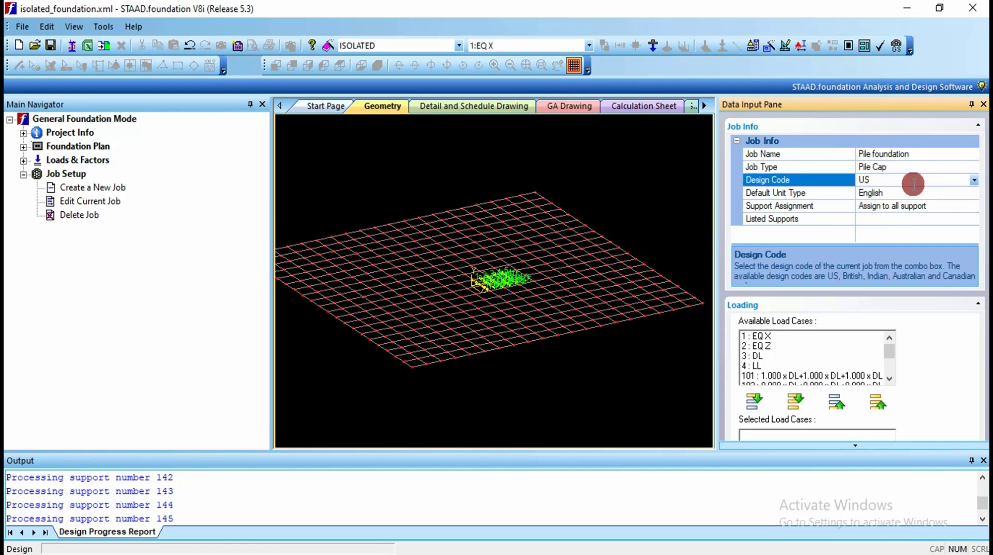
pyautogui.click(973, 183)
pyautogui.click(933, 209)
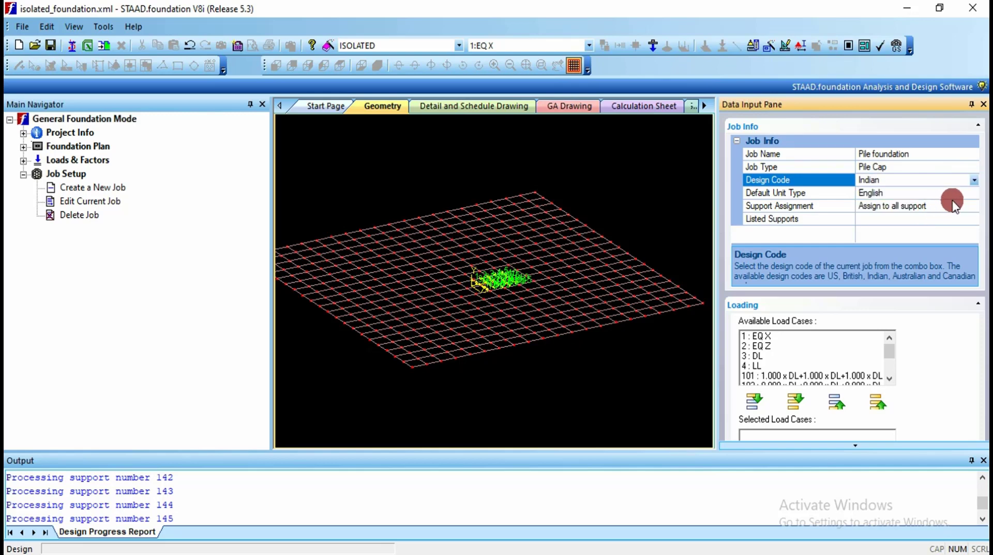
pyautogui.click(955, 206)
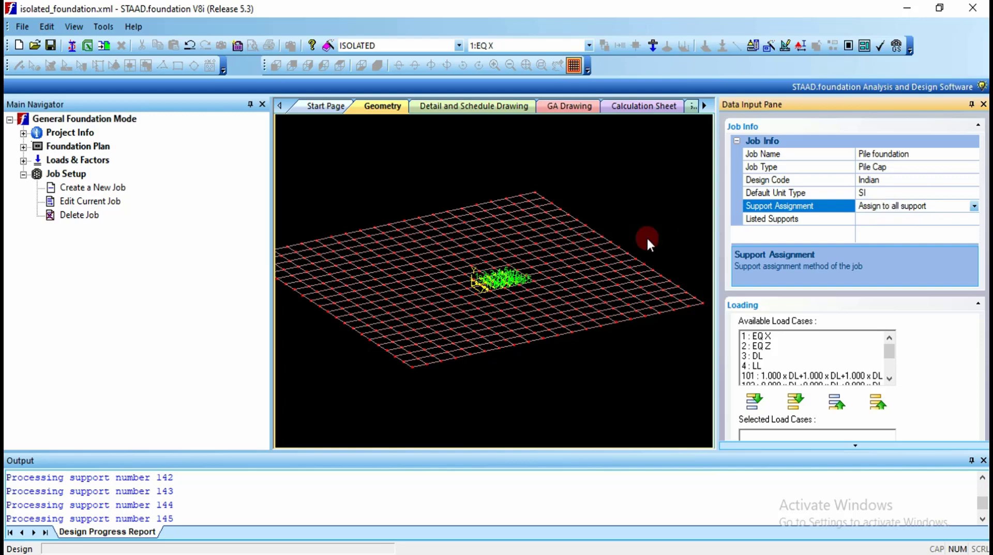
pyautogui.click(515, 260)
# - Zoom into the foundation plan to read the support numbers and check support 141
pyautogui.scroll(5, 492, 277)
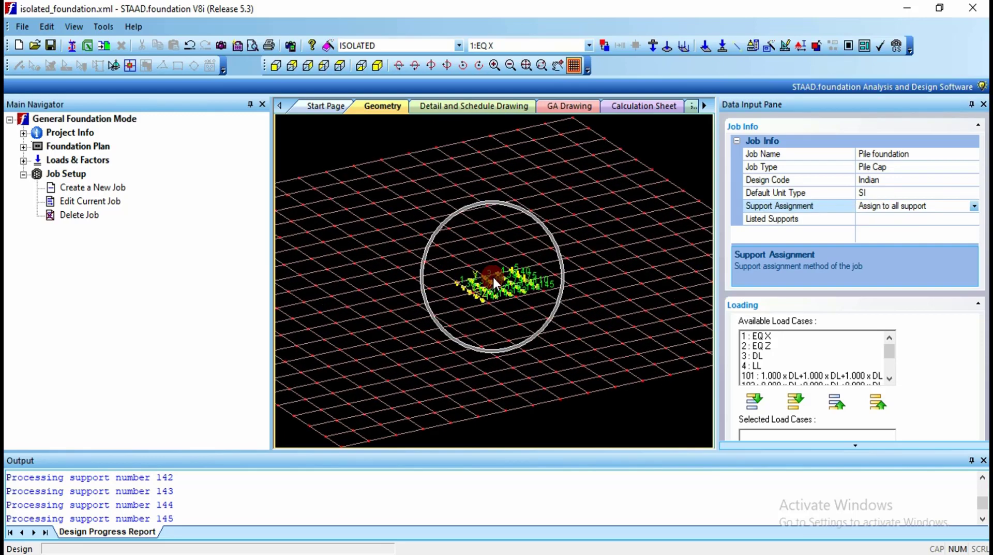
pyautogui.scroll(3, 492, 275)
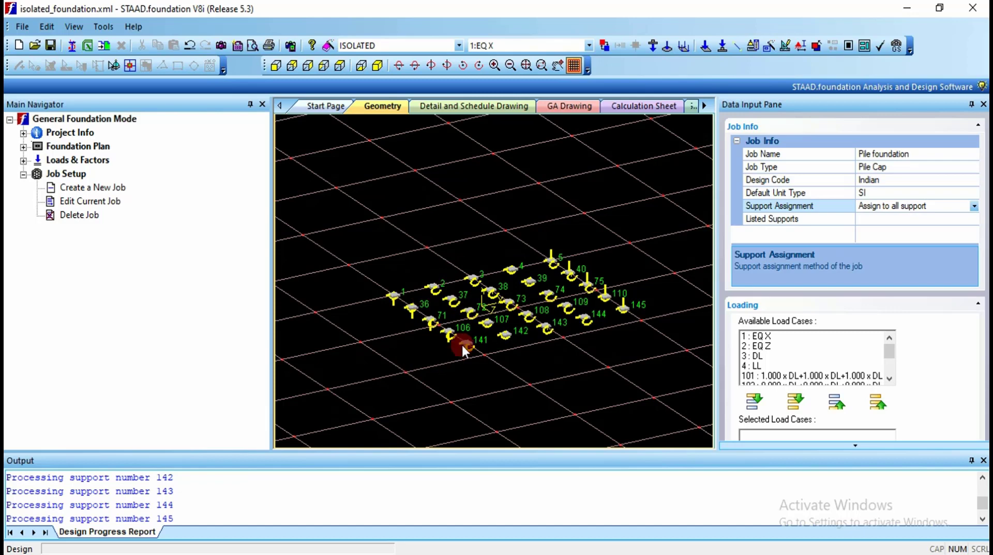
pyautogui.moveTo(461, 343)
# - Create the pile cap job with all load cases except EQ X, EQ Z, DL and LL
pyautogui.click(797, 399)
pyautogui.scroll(-2, 826, 442)
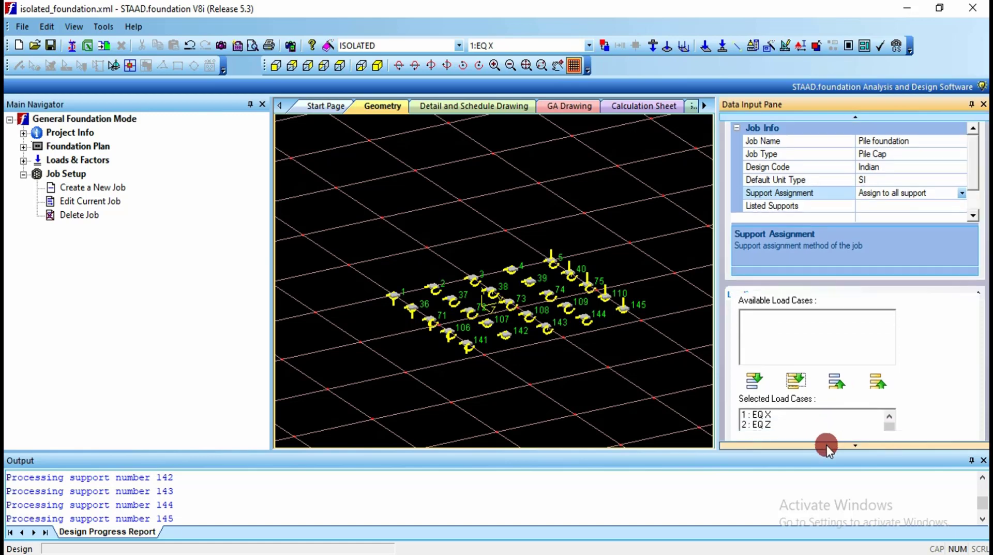
pyautogui.scroll(-2, 825, 444)
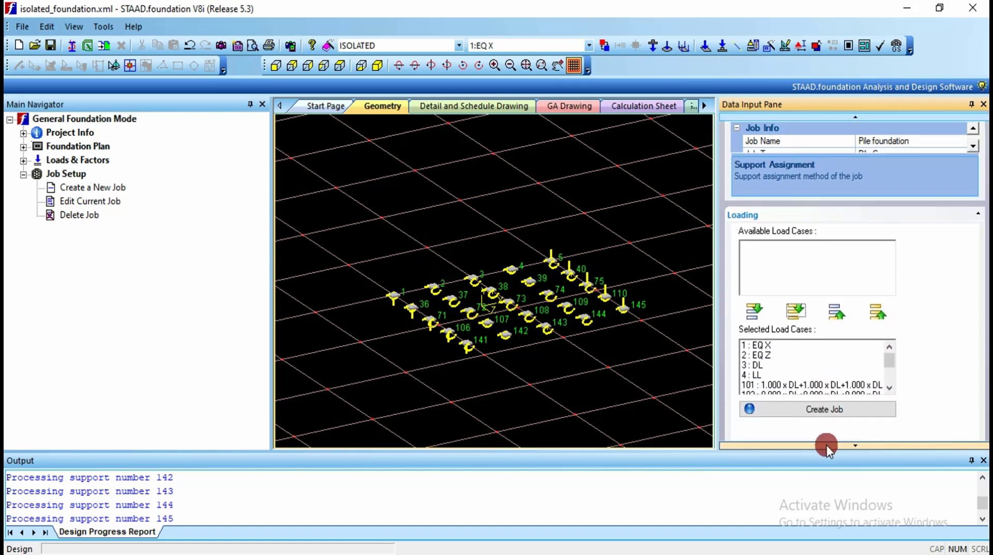
pyautogui.click(759, 327)
pyautogui.moveTo(760, 337); pyautogui.dragTo(846, 351)
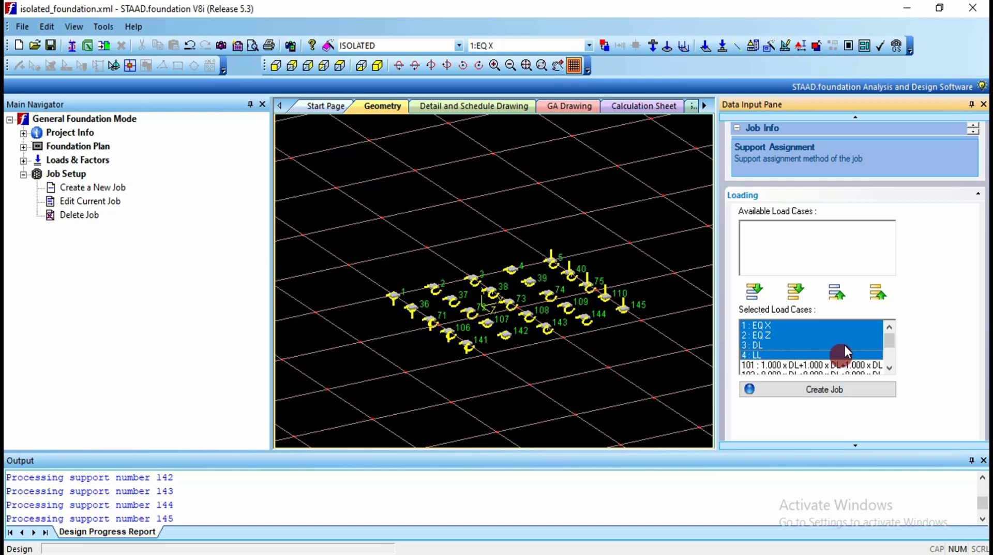
pyautogui.click(837, 292)
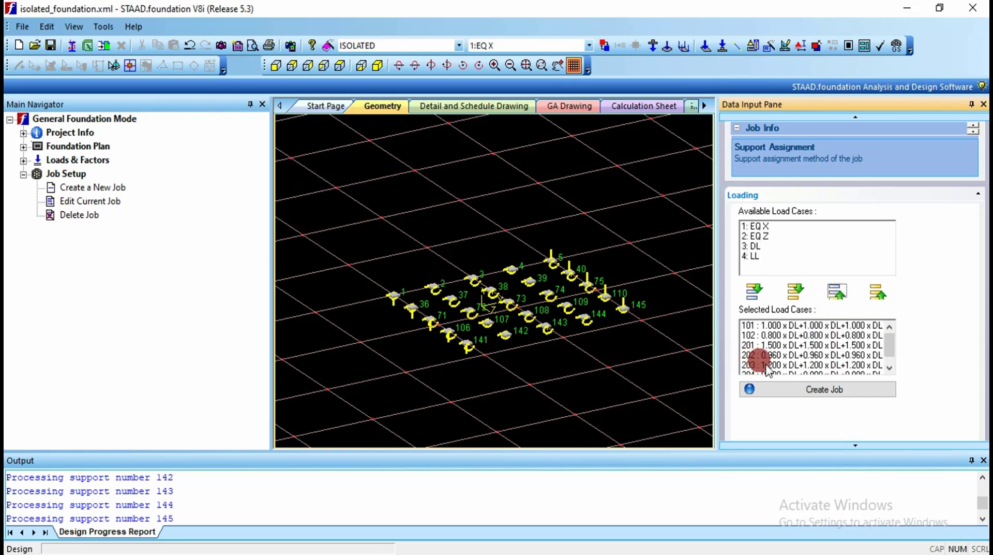
pyautogui.click(794, 393)
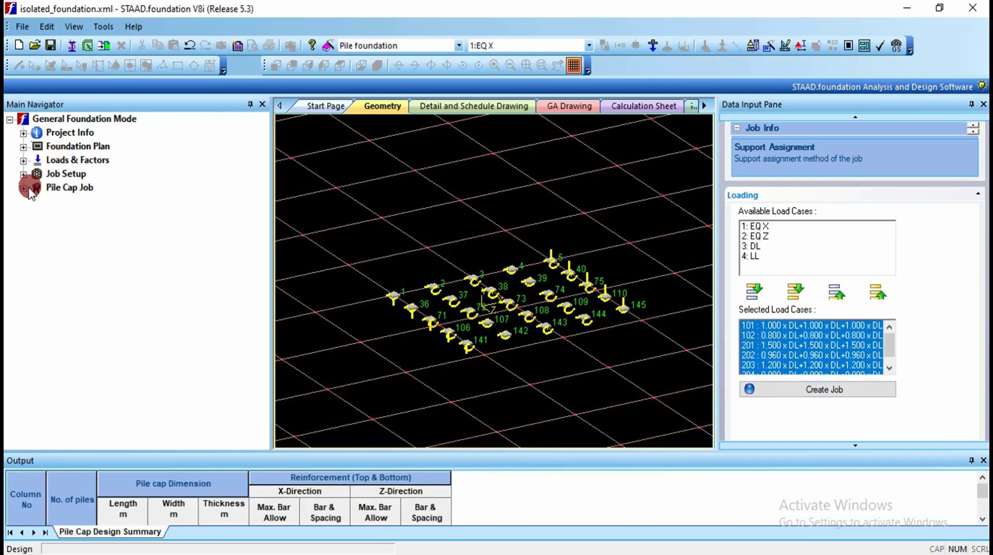
pyautogui.click(24, 188)
# - Show the Pile Layout (Predefined) pane with its default pile arrangement values
pyautogui.click(61, 201)
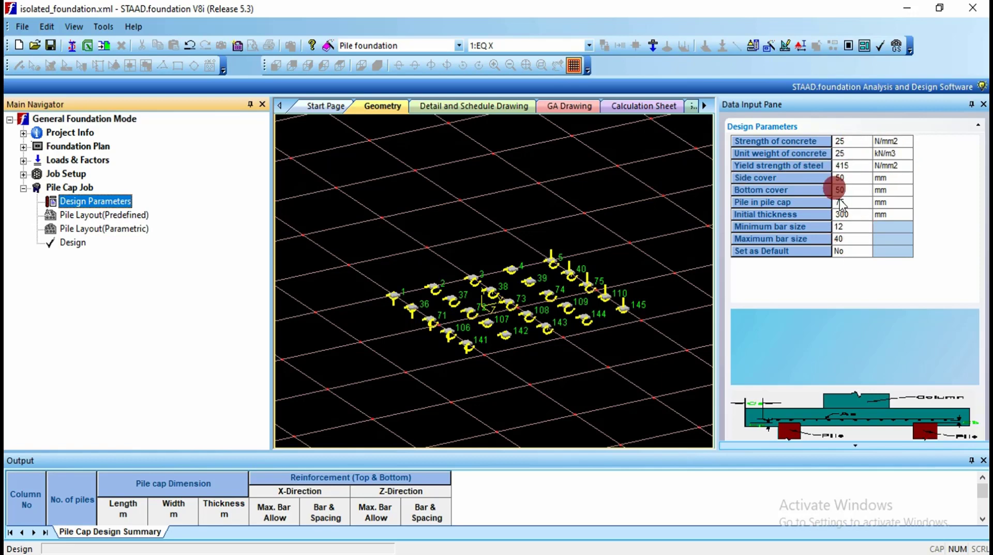
pyautogui.click(108, 222)
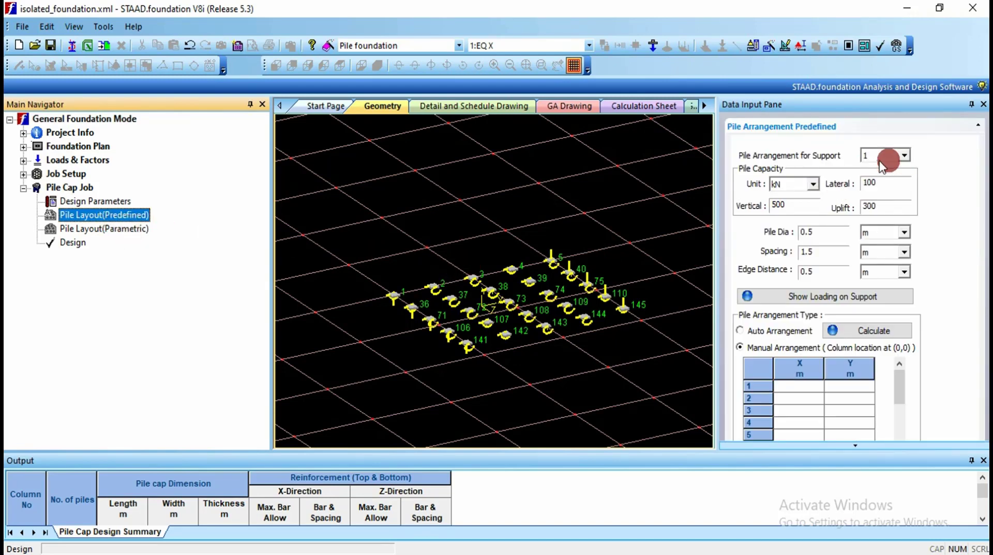
# - For support 1, set lateral and vertical pile capacities to 300 kN with automatic arrangement
pyautogui.click(903, 155)
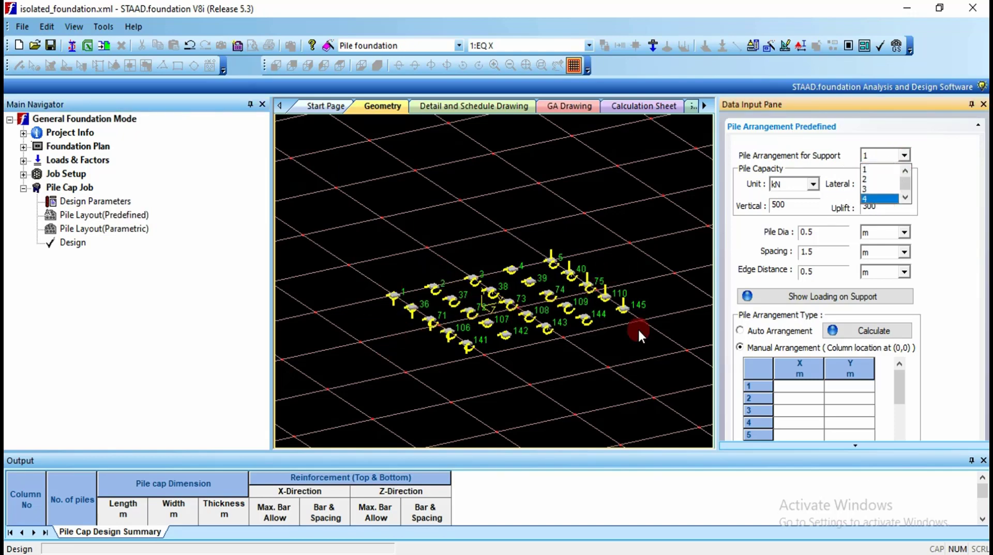
pyautogui.click(872, 170)
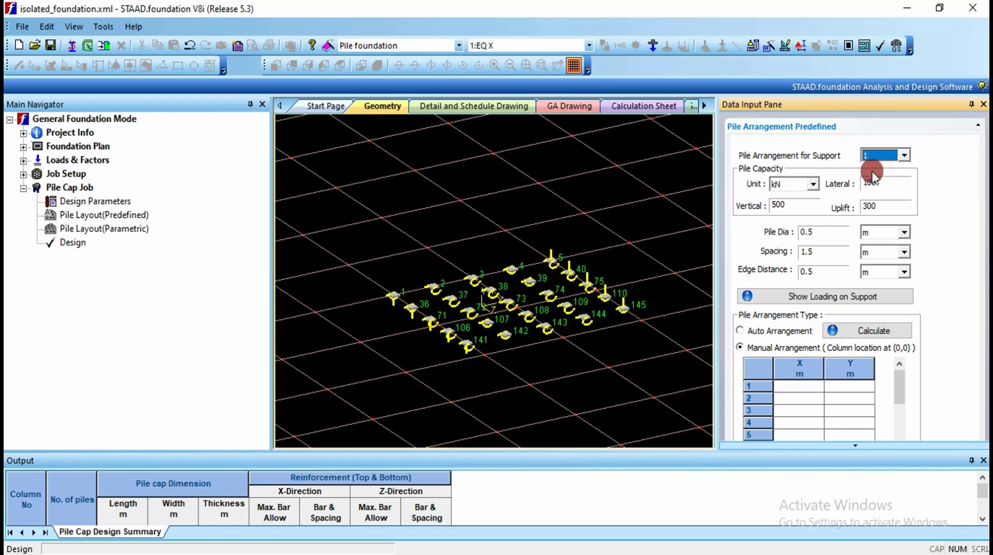
pyautogui.click(813, 184)
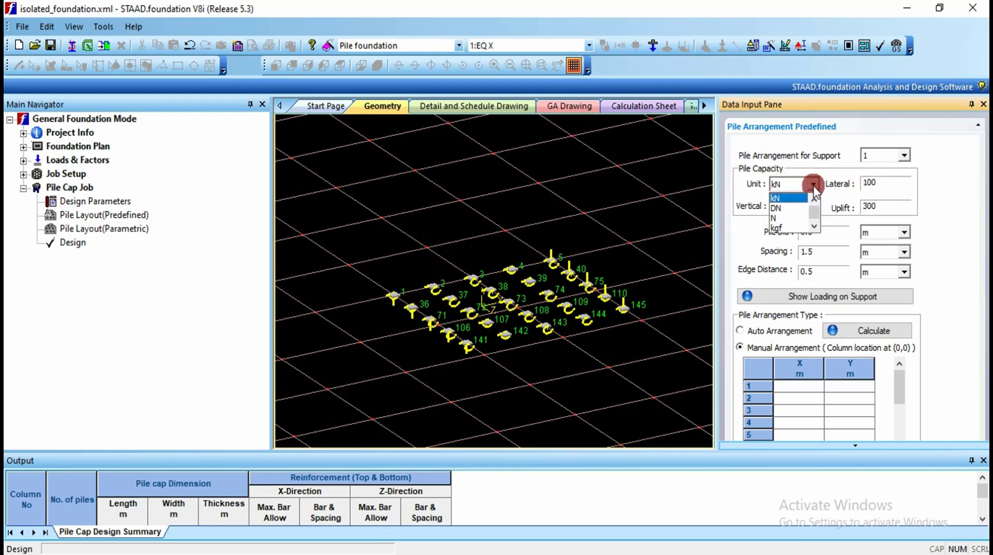
pyautogui.click(803, 198)
pyautogui.doubleClick(869, 183)
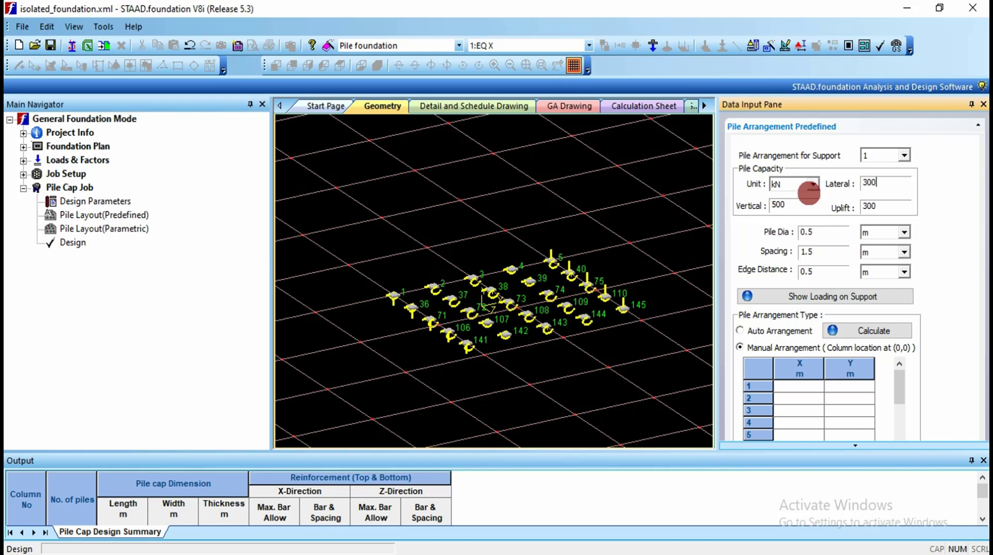
pyautogui.click(795, 206)
pyautogui.moveTo(795, 208); pyautogui.dragTo(710, 209)
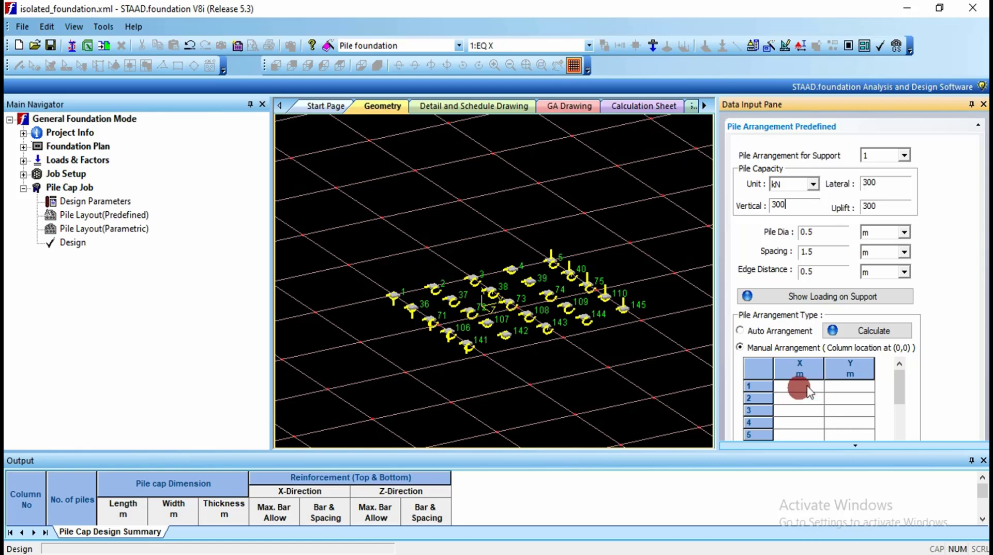
pyautogui.click(788, 336)
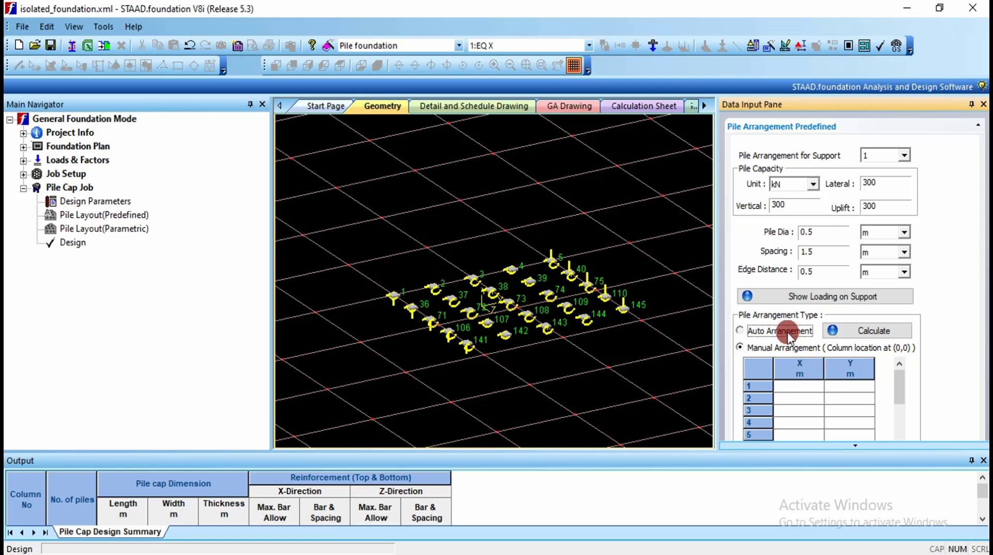
# - Preview the predefined 3-pile and 5-pile arrangement cases
pyautogui.click(838, 330)
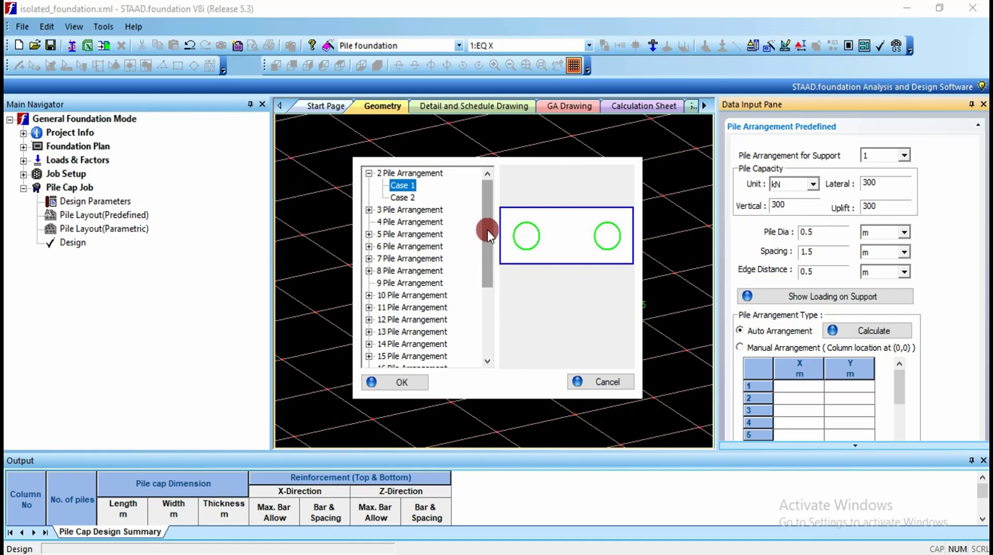
pyautogui.moveTo(488, 230)
pyautogui.mouseDown()
pyautogui.moveTo(492, 329)
pyautogui.moveTo(489, 238)
pyautogui.mouseUp()
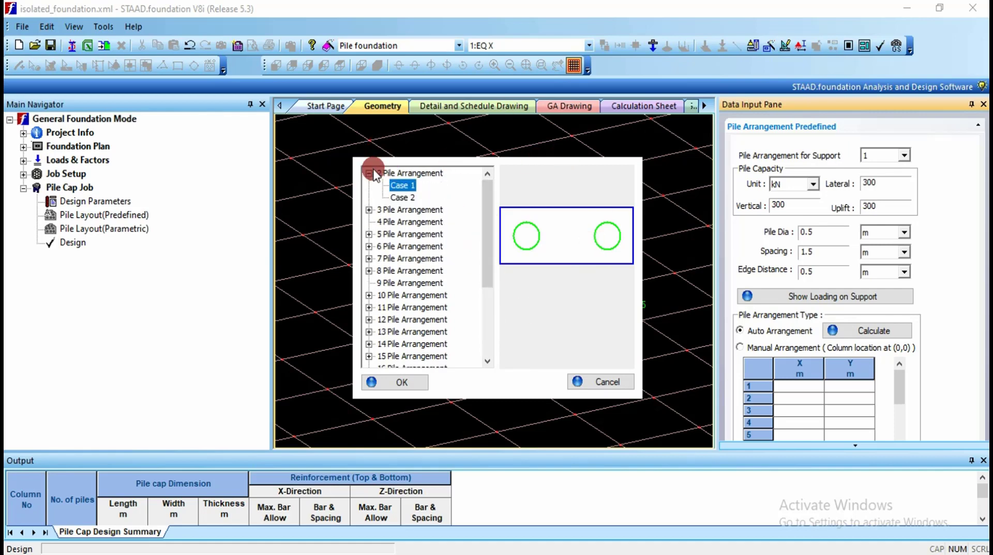
pyautogui.click(369, 210)
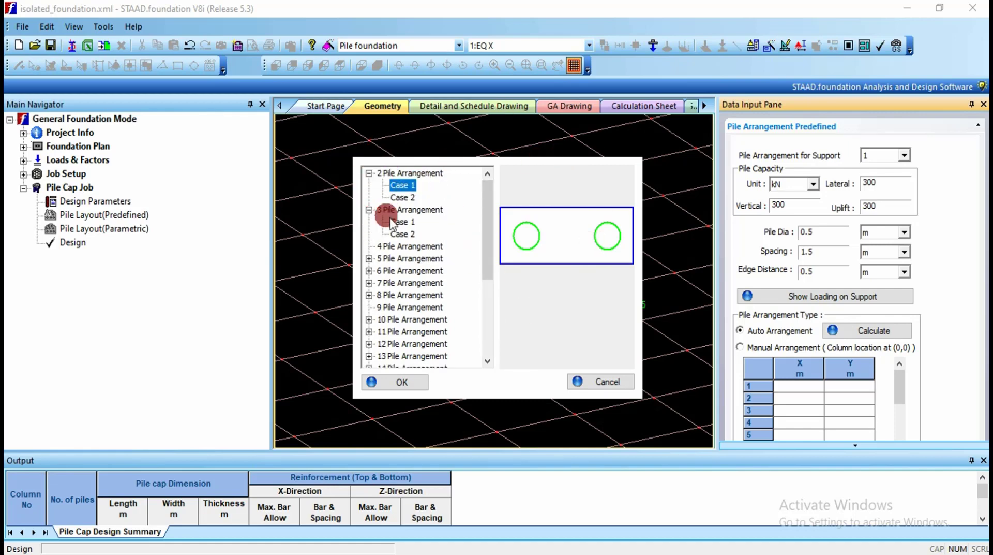
pyautogui.click(398, 222)
pyautogui.click(402, 235)
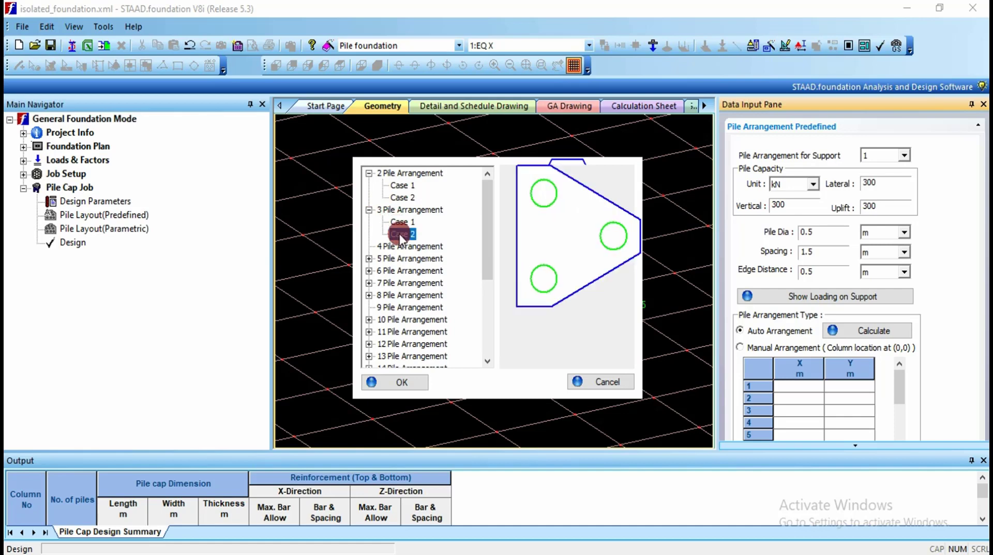
pyautogui.click(369, 258)
pyautogui.click(393, 271)
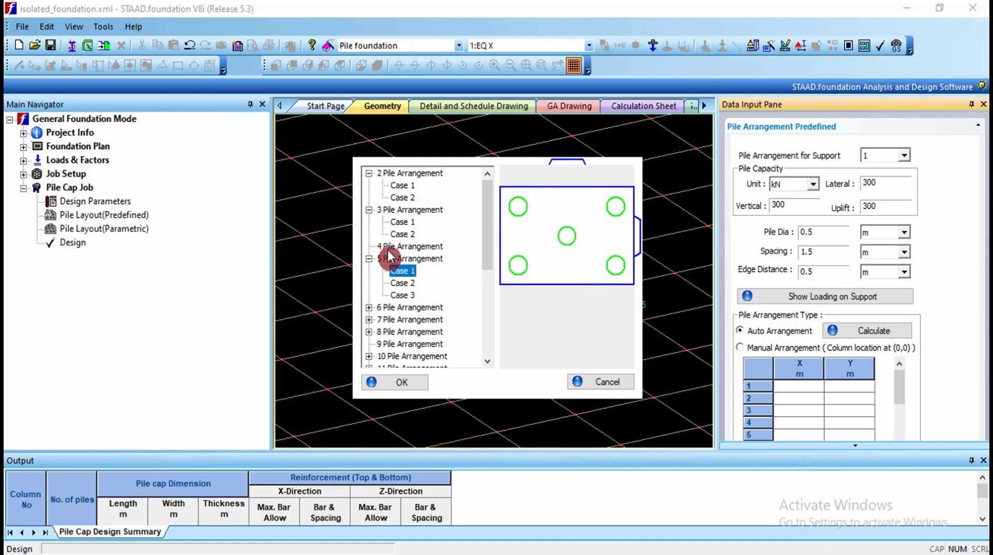
pyautogui.click(369, 258)
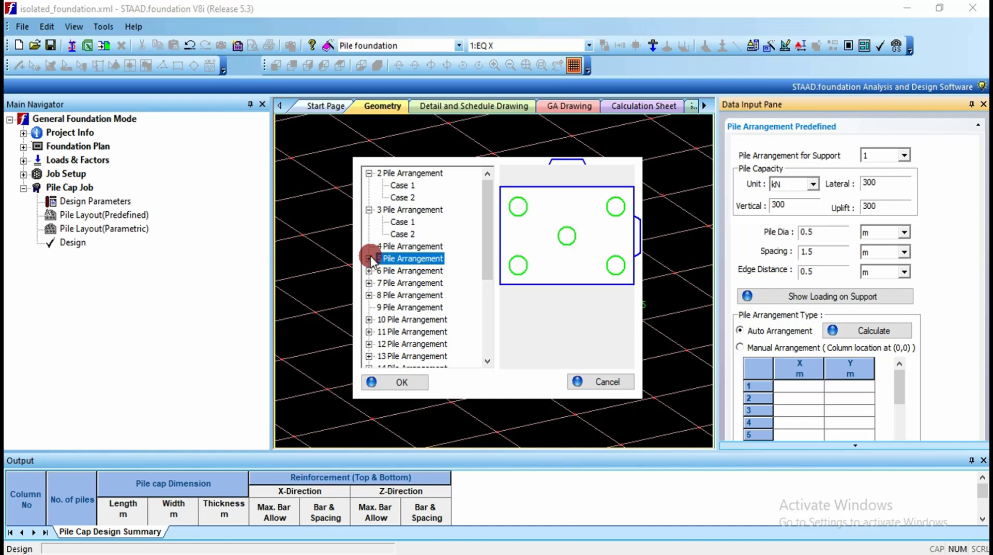
# - Apply the triangular 3-pile Case 1 layout to support 1
pyautogui.click(399, 224)
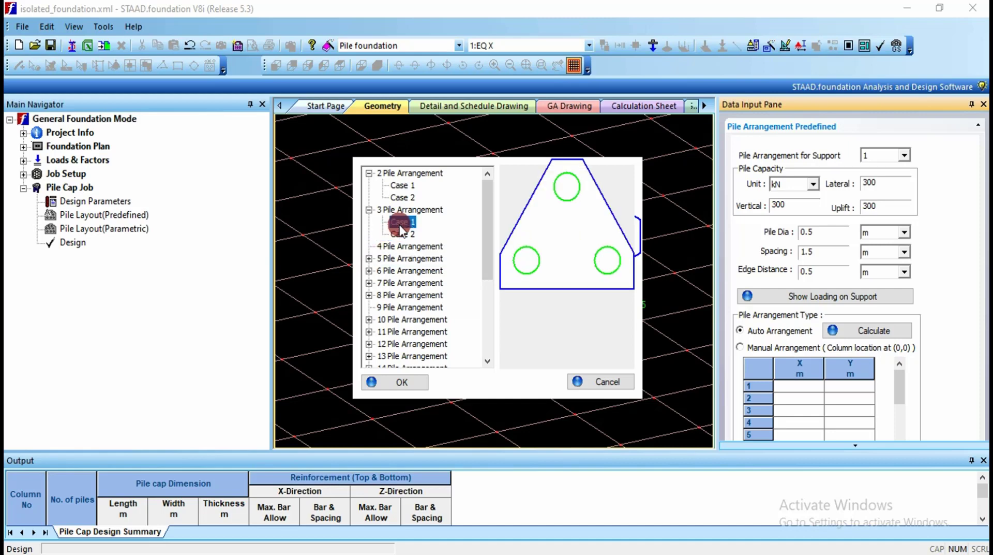
pyautogui.click(553, 303)
pyautogui.click(412, 381)
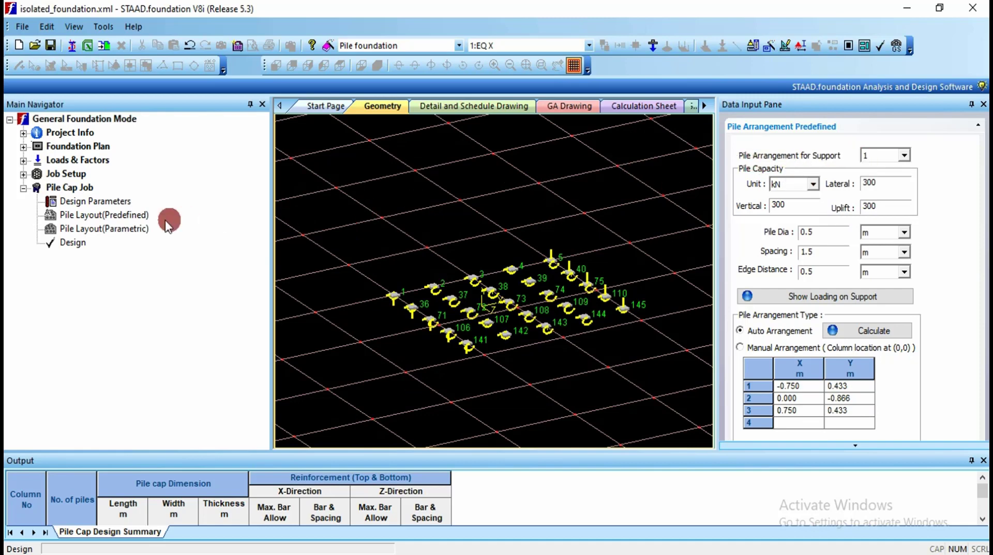
# - Run the pile cap analysis and design to produce the PileCap P1 calculation sheet
pyautogui.click(73, 243)
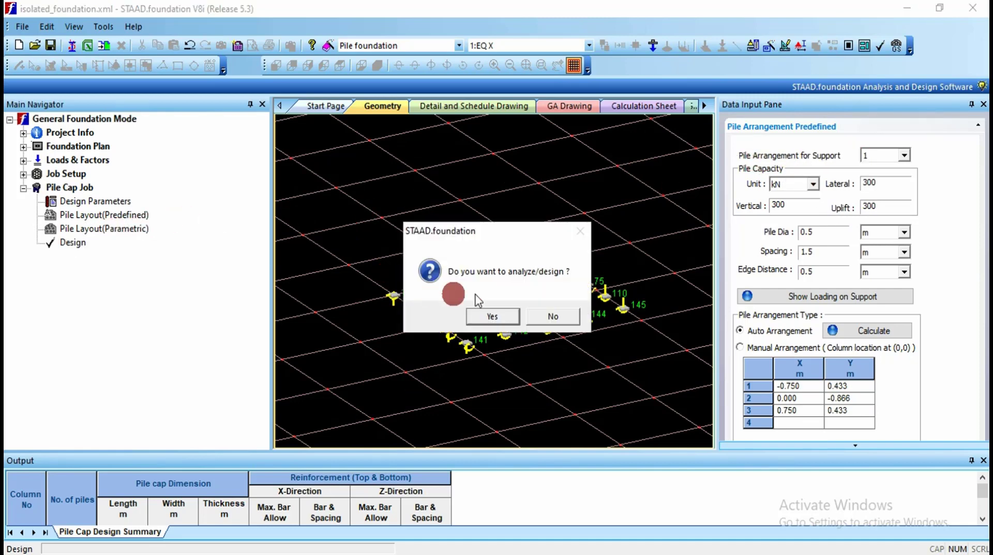
pyautogui.click(492, 315)
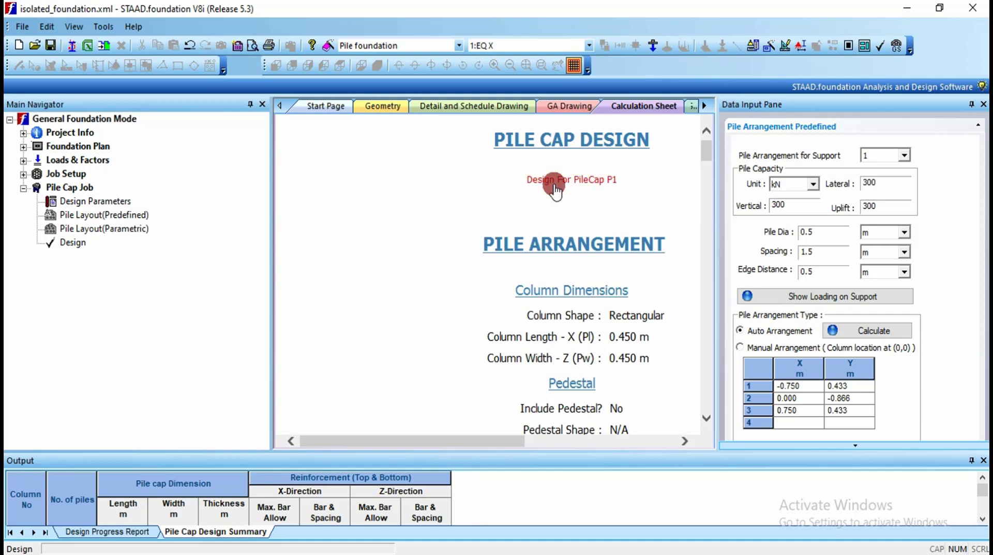
# - Give support 3 auto arrangement with 300 kN lateral and vertical pile capacity, and calculate arrangements
pyautogui.click(904, 157)
pyautogui.click(879, 189)
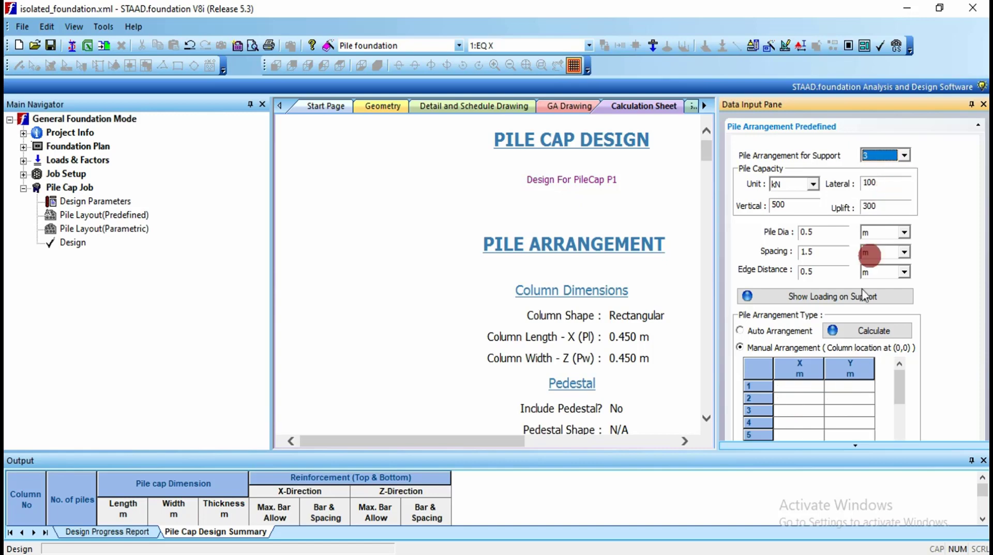
pyautogui.click(800, 345)
pyautogui.click(796, 332)
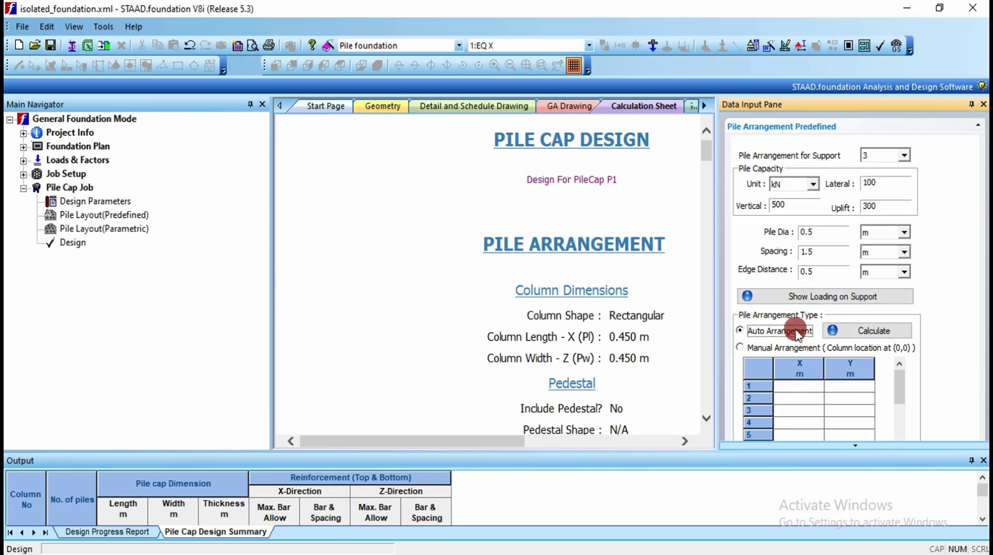
pyautogui.doubleClick(879, 183)
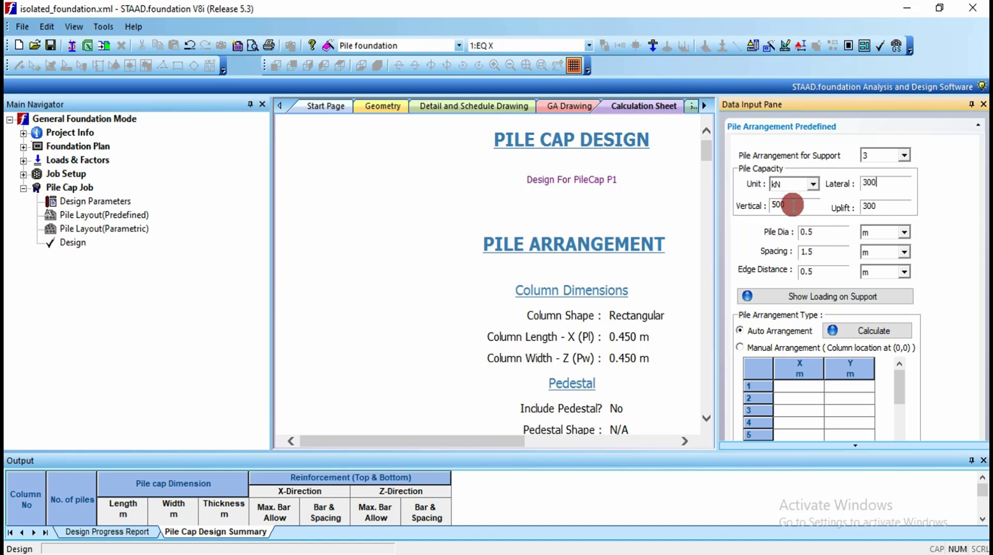
pyautogui.moveTo(792, 204); pyautogui.dragTo(723, 207)
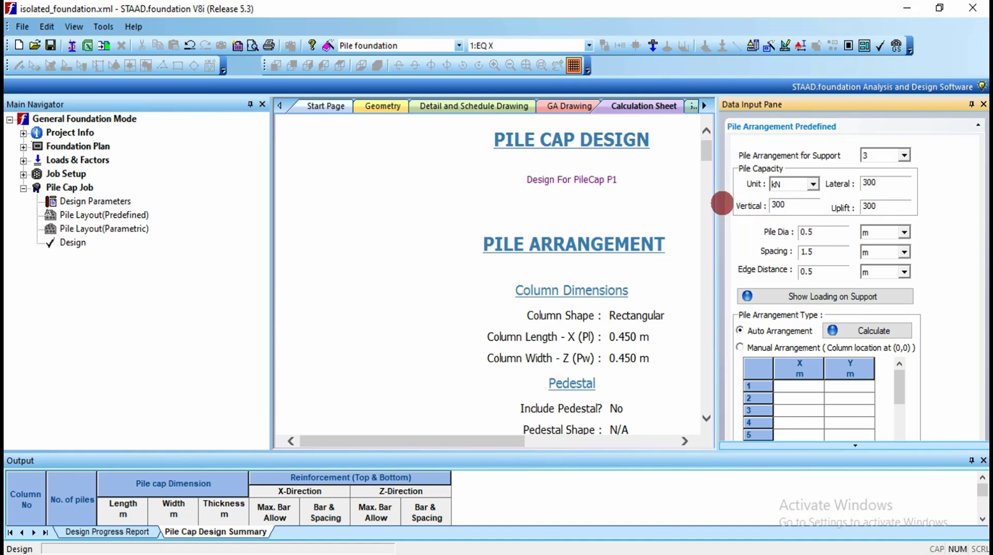
pyautogui.click(855, 445)
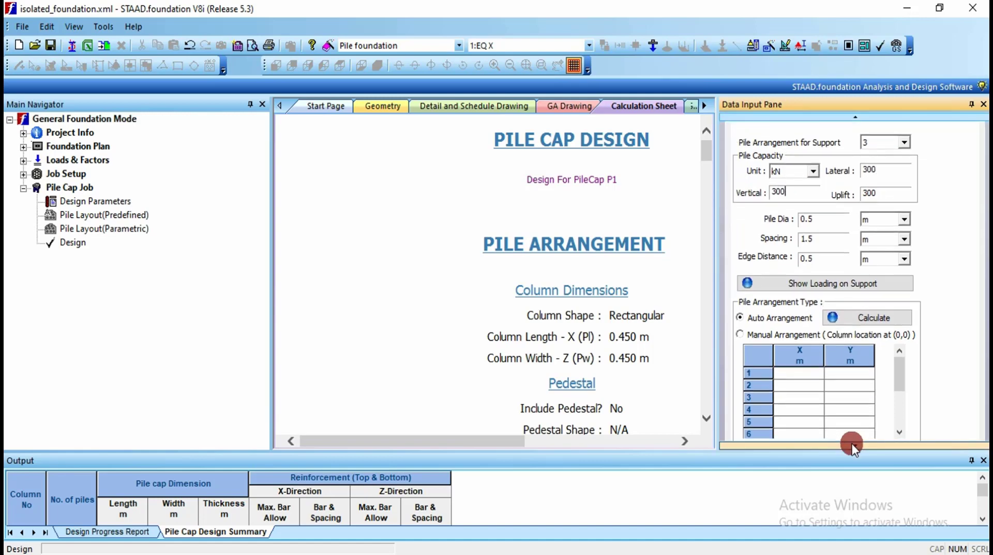
pyautogui.click(846, 317)
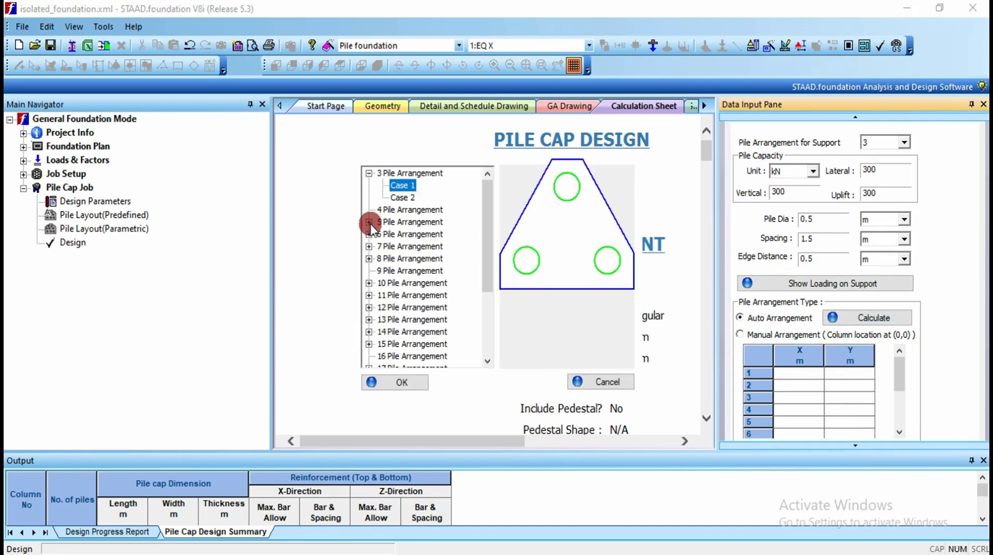
# - Assign the square 4-pile arrangement (piles at ±0.750 m) to support 3 and start the design
pyautogui.click(370, 222)
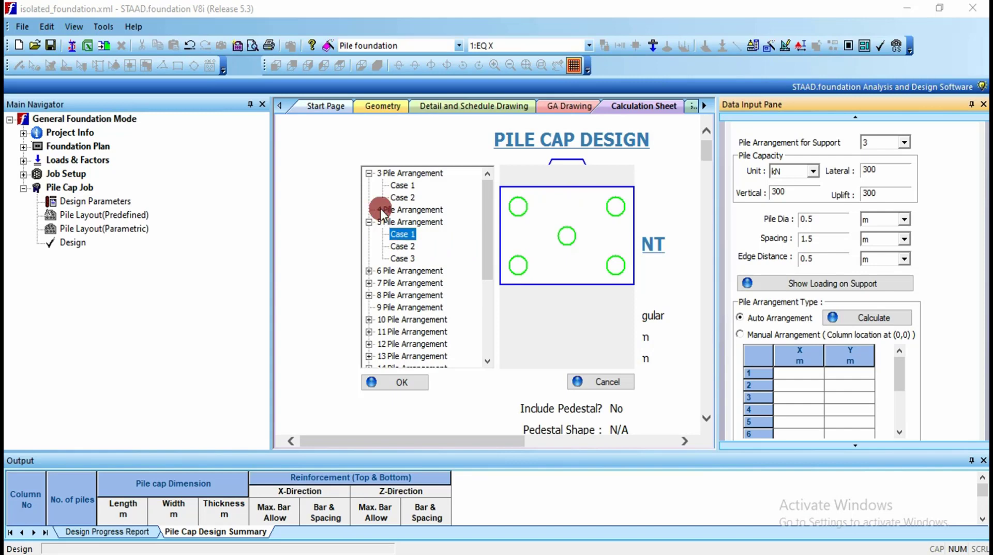
pyautogui.click(381, 210)
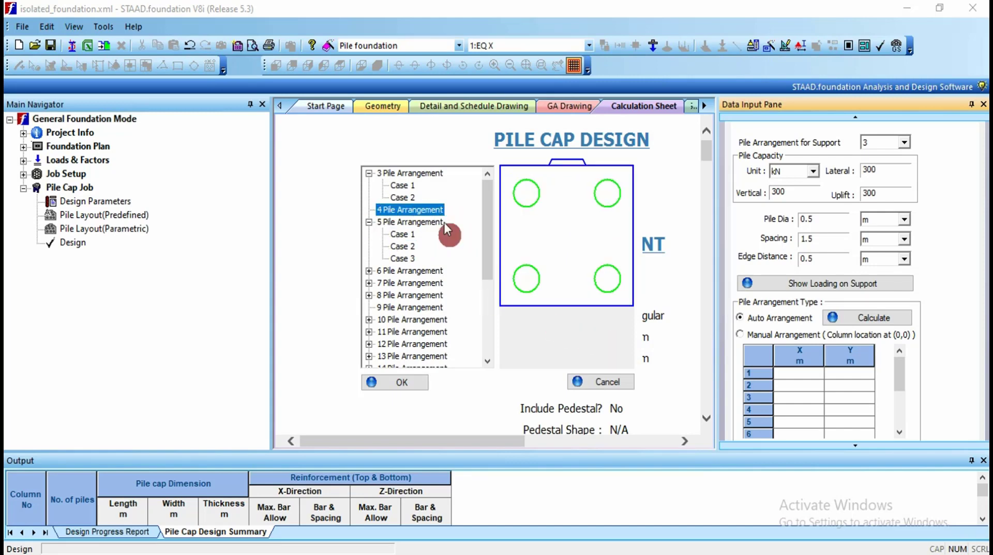
pyautogui.click(404, 381)
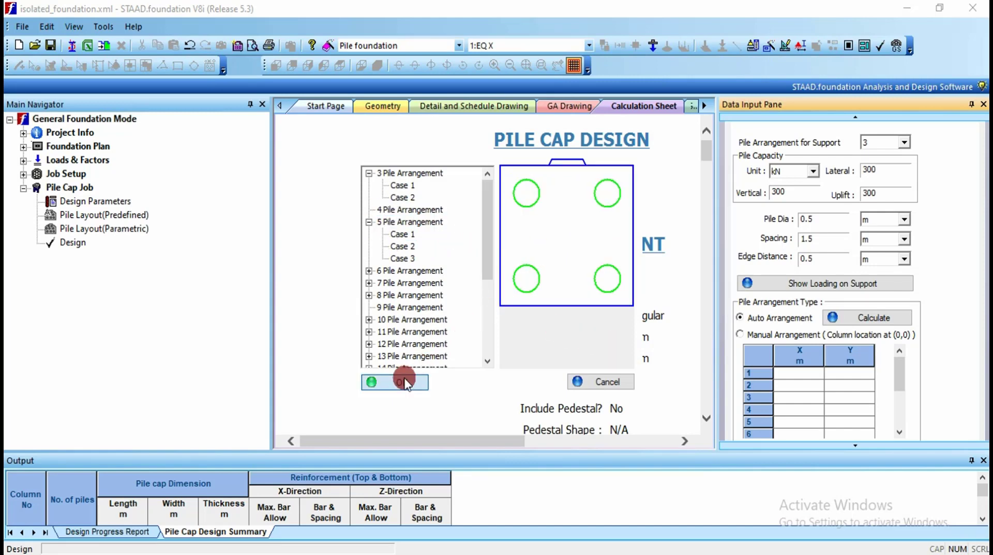
pyautogui.click(75, 242)
# - Run the analysis and design, read pile cap P1's calculation sheet, and display its 3-pile detail drawing
pyautogui.click(475, 317)
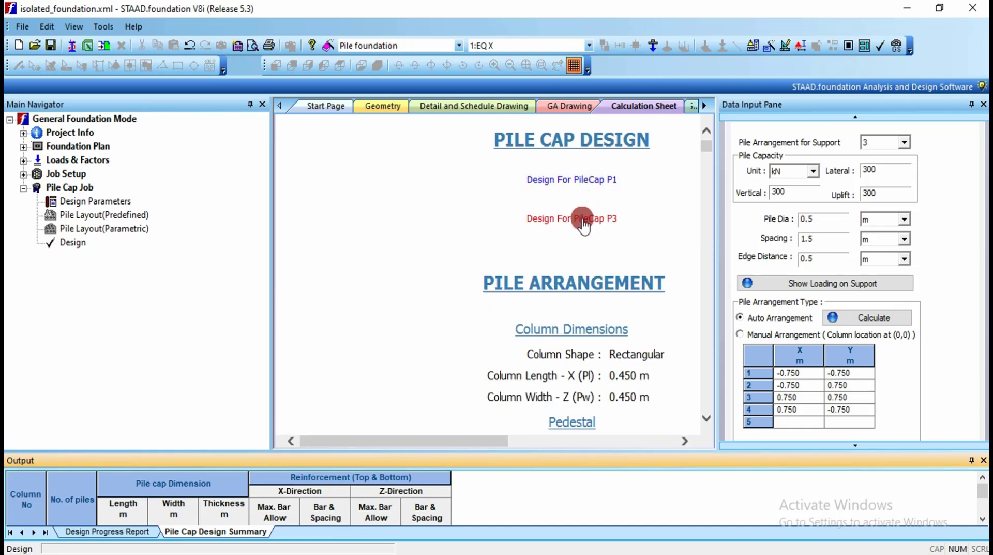
pyautogui.click(581, 179)
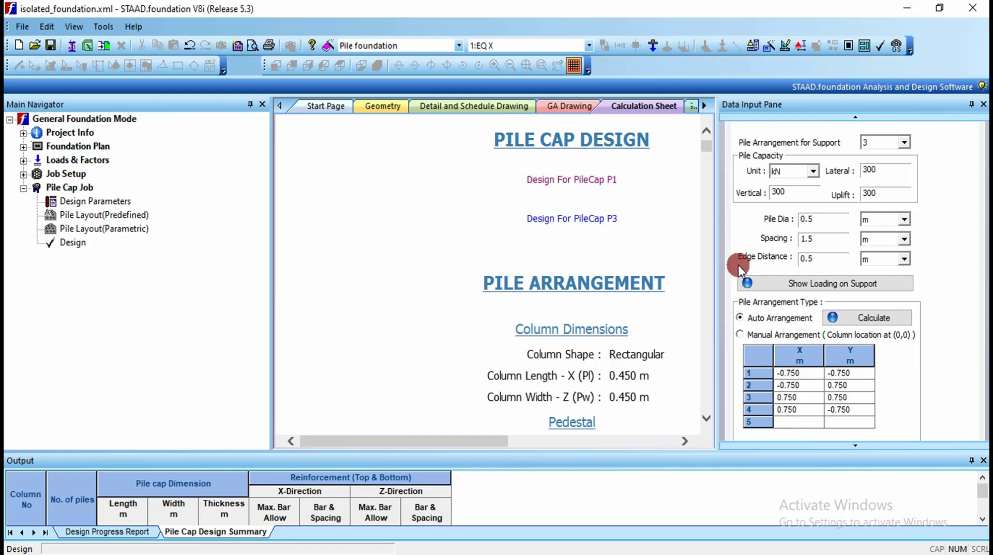
pyautogui.moveTo(719, 266); pyautogui.dragTo(859, 269)
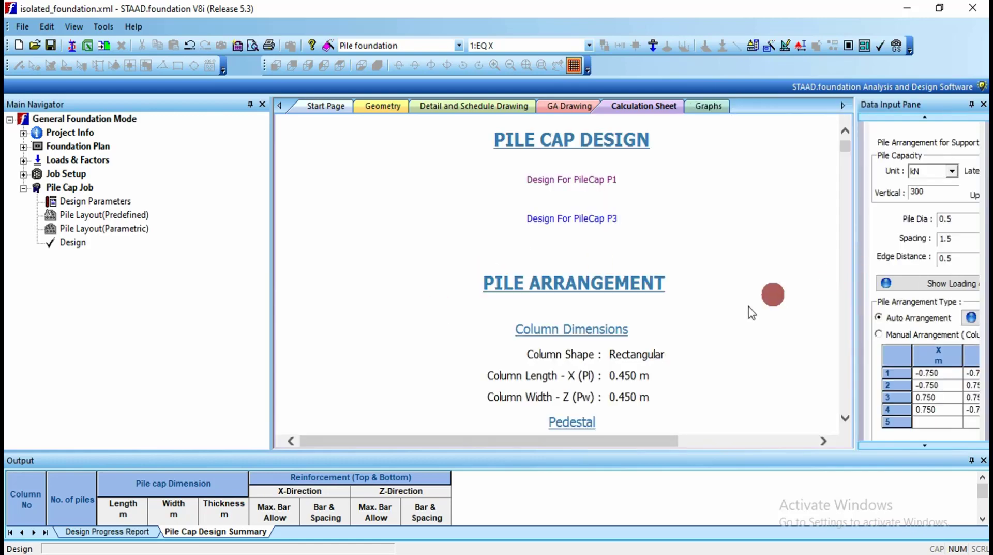
pyautogui.scroll(-15, 749, 309)
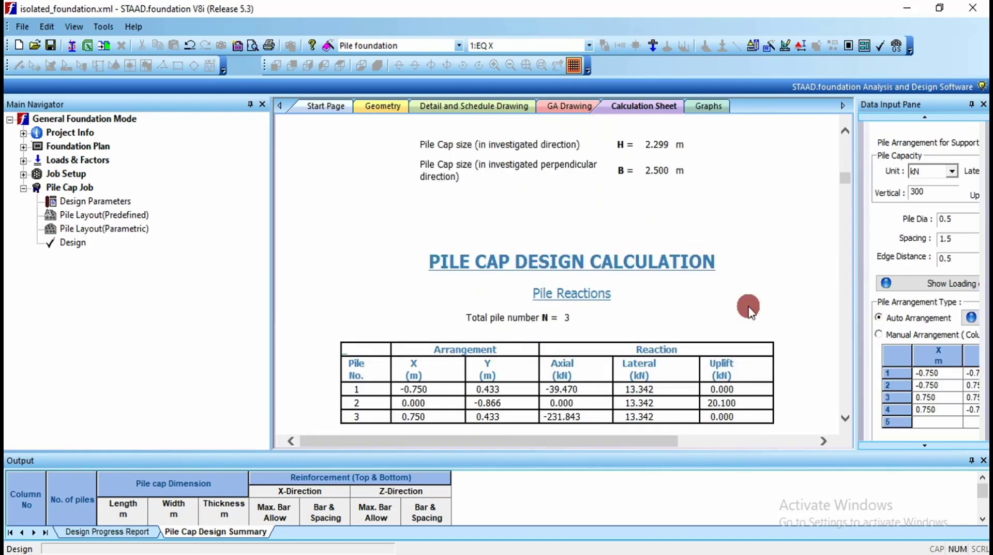
pyautogui.scroll(-15, 749, 309)
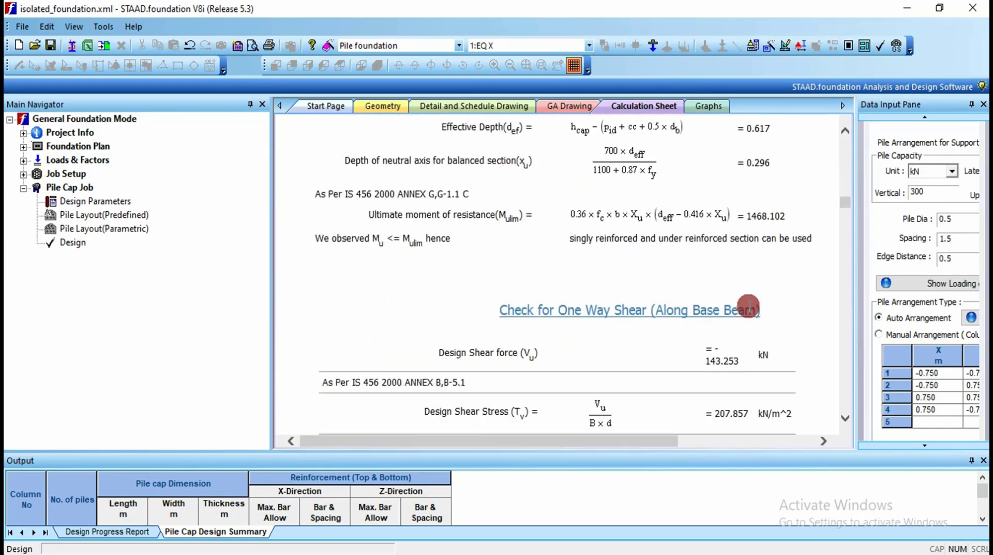
pyautogui.scroll(-5, 749, 308)
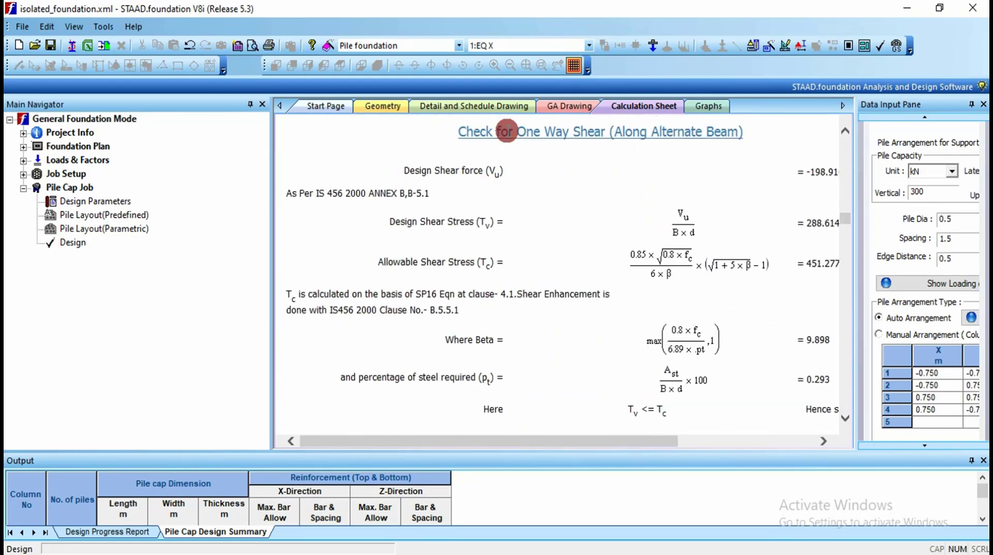
pyautogui.click(462, 108)
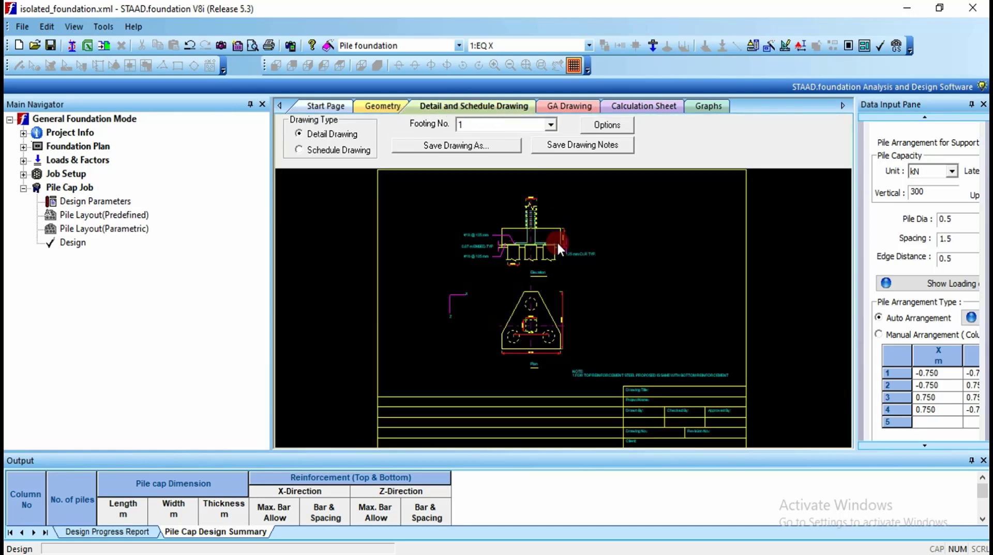
# - Switch the detail drawing to footing 3, showing its square 4-pile cap in elevation and plan
pyautogui.click(557, 240)
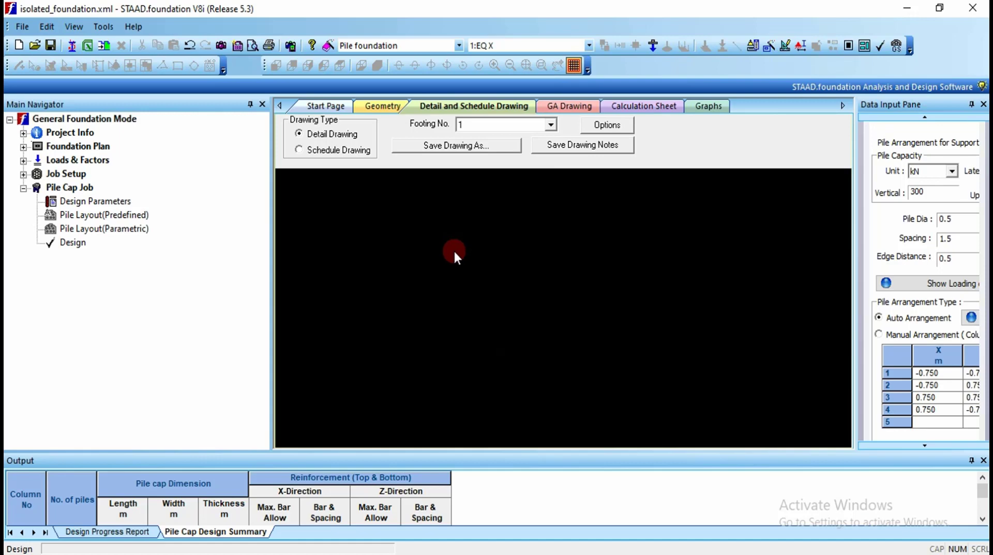
pyautogui.click(548, 126)
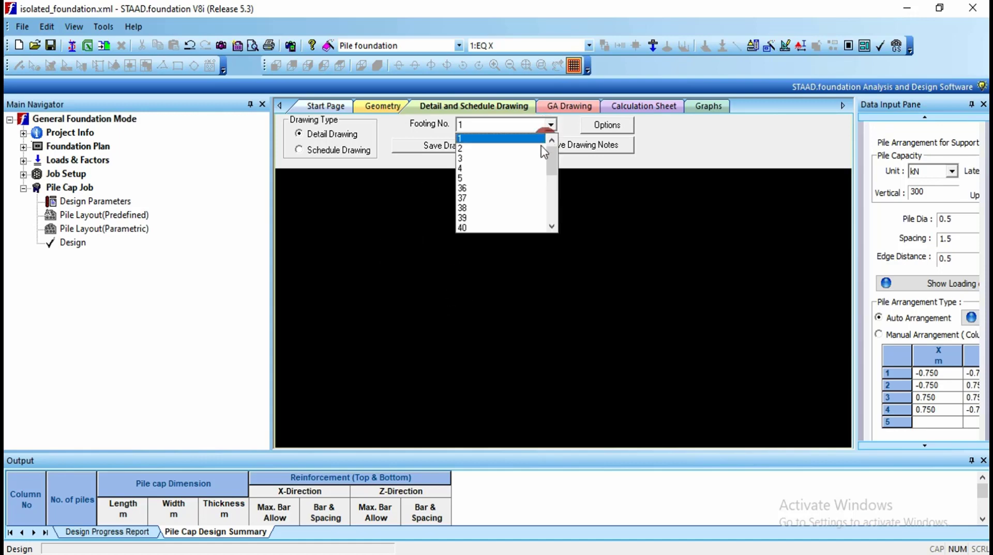
pyautogui.click(525, 157)
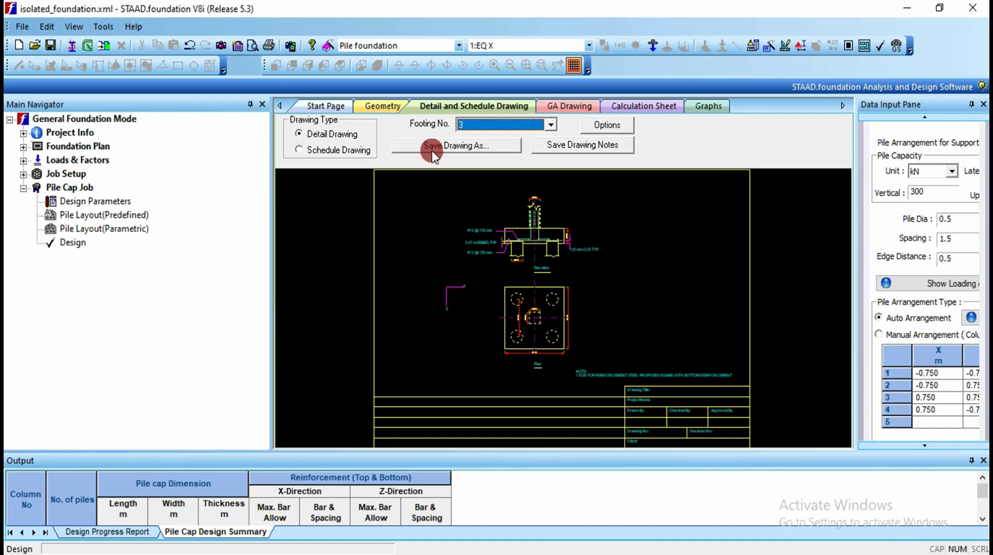
pyautogui.click(621, 106)
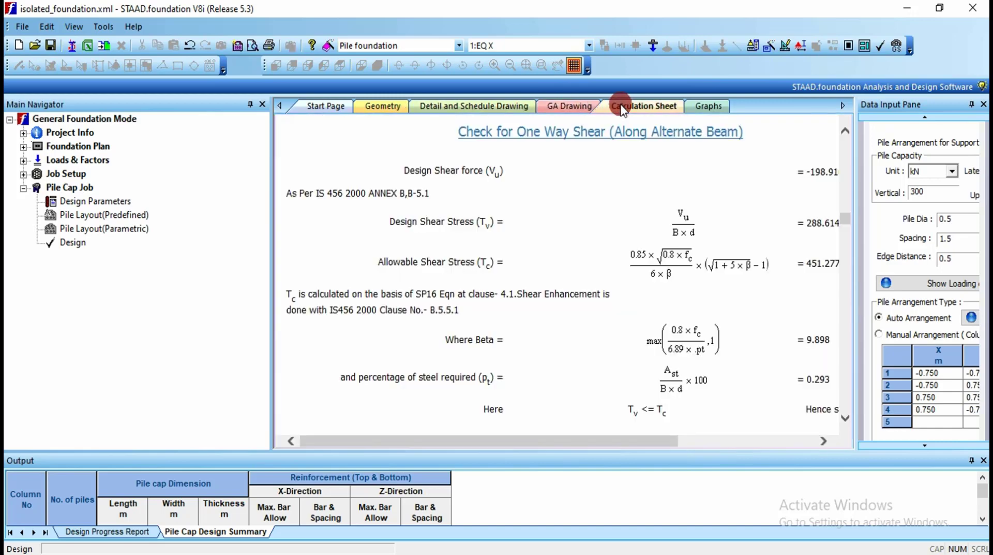
pyautogui.click(494, 110)
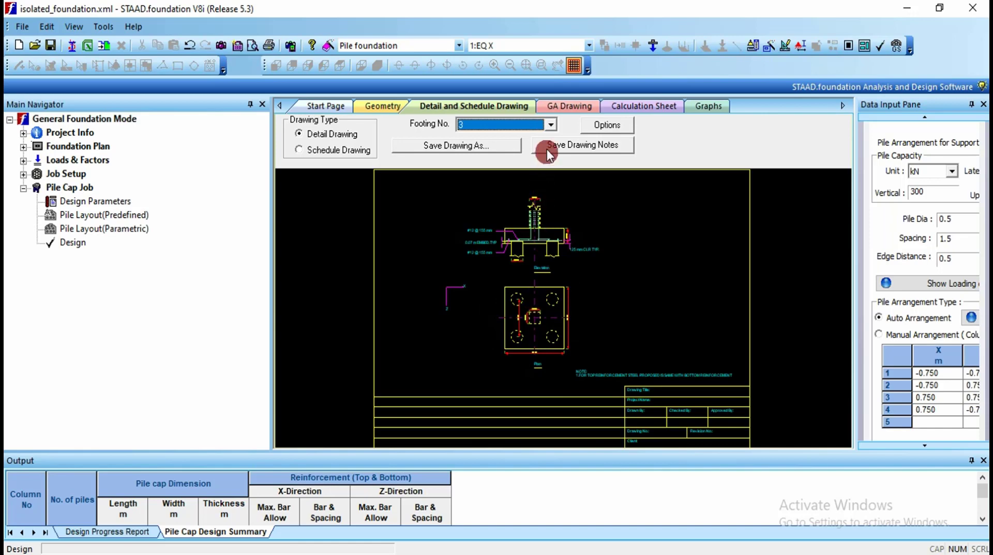
pyautogui.click(550, 130)
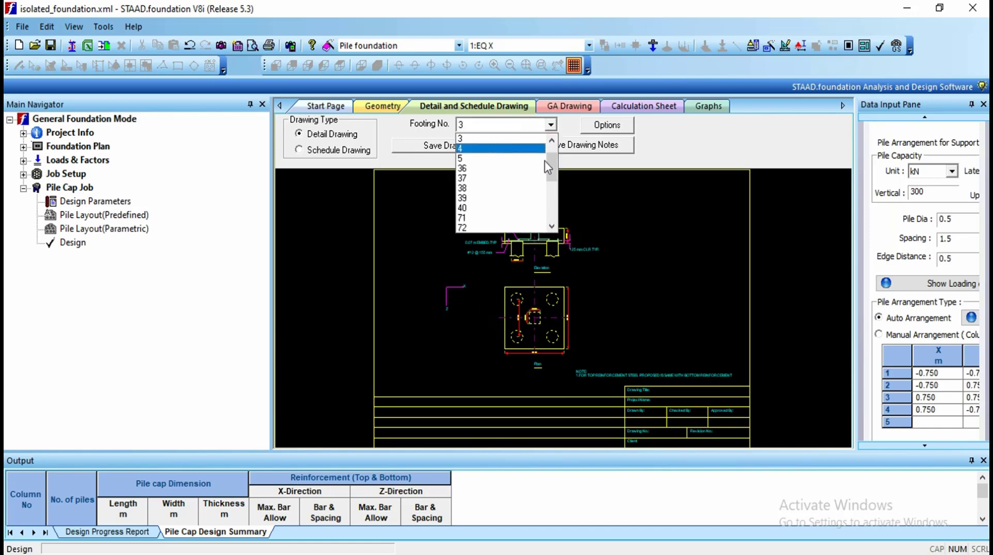
pyautogui.moveTo(554, 165); pyautogui.dragTo(554, 156)
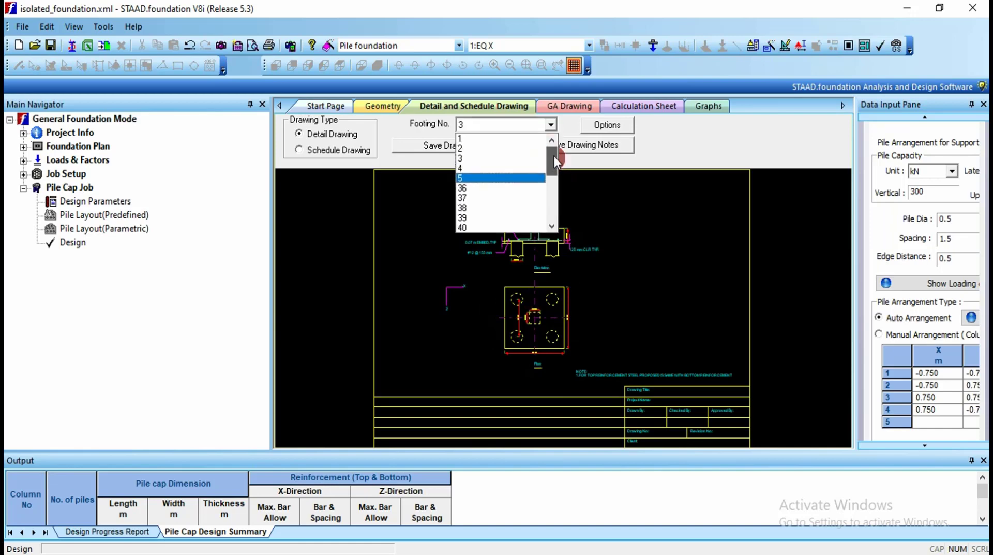
pyautogui.click(505, 138)
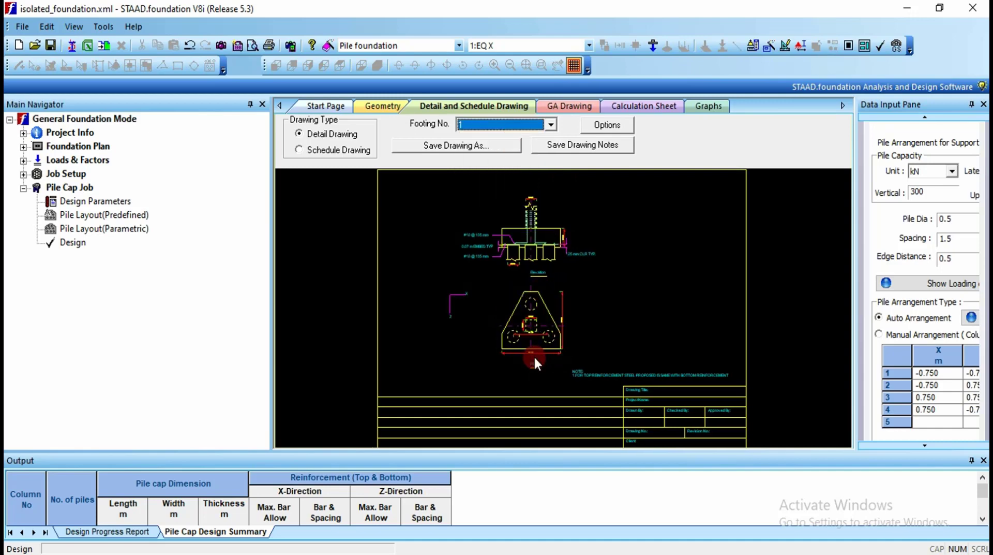
pyautogui.click(551, 124)
pyautogui.click(541, 137)
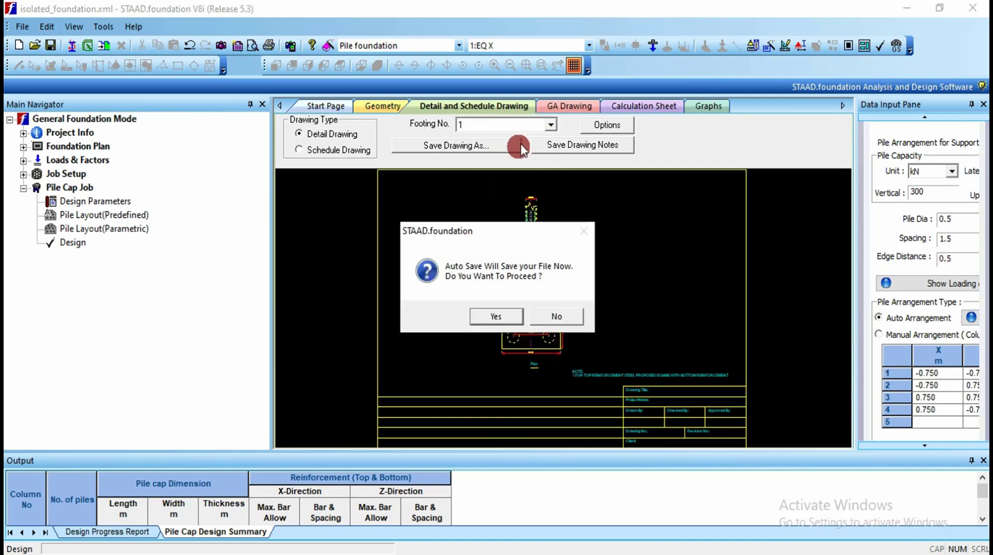
pyautogui.click(496, 315)
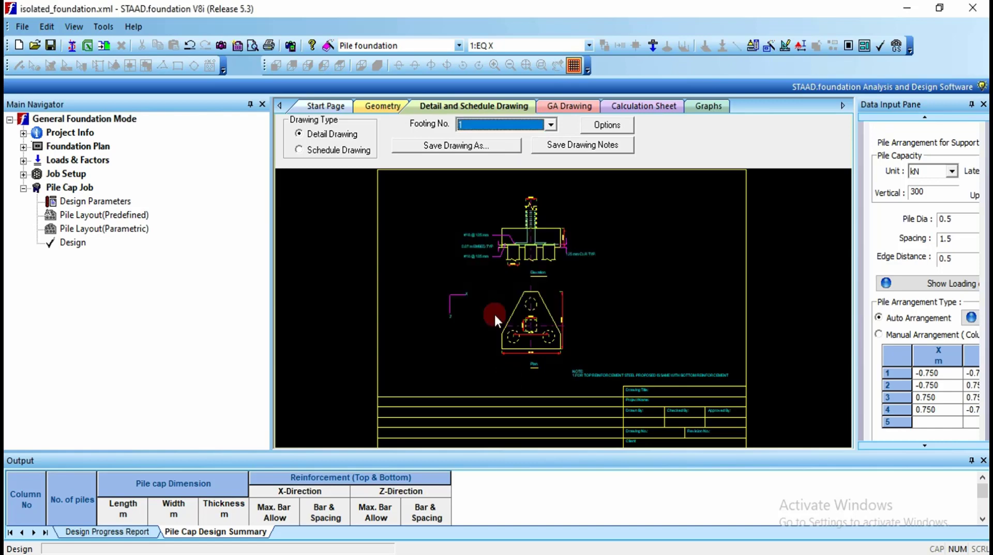
pyautogui.click(551, 125)
pyautogui.click(513, 169)
pyautogui.click(543, 125)
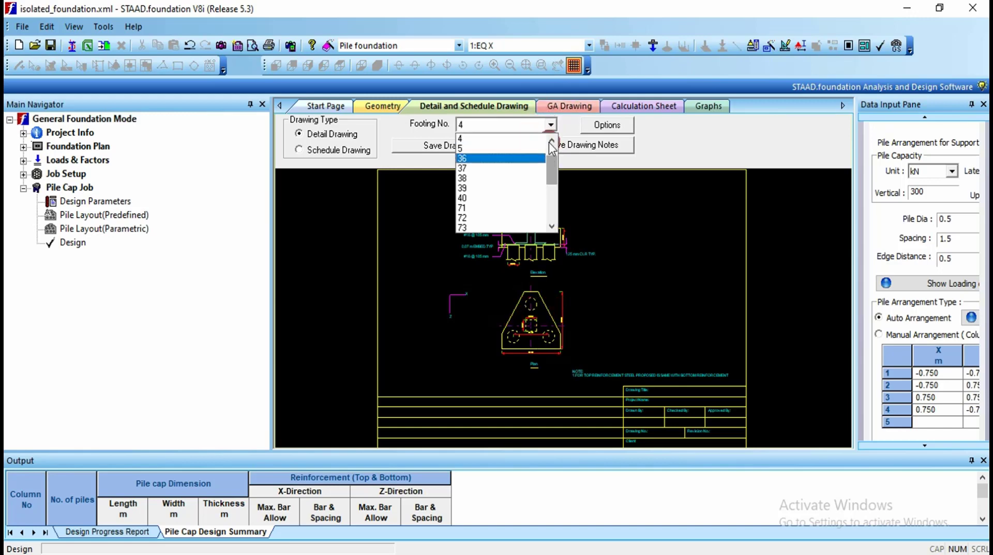
pyautogui.click(549, 141)
pyautogui.click(550, 141)
pyautogui.click(522, 148)
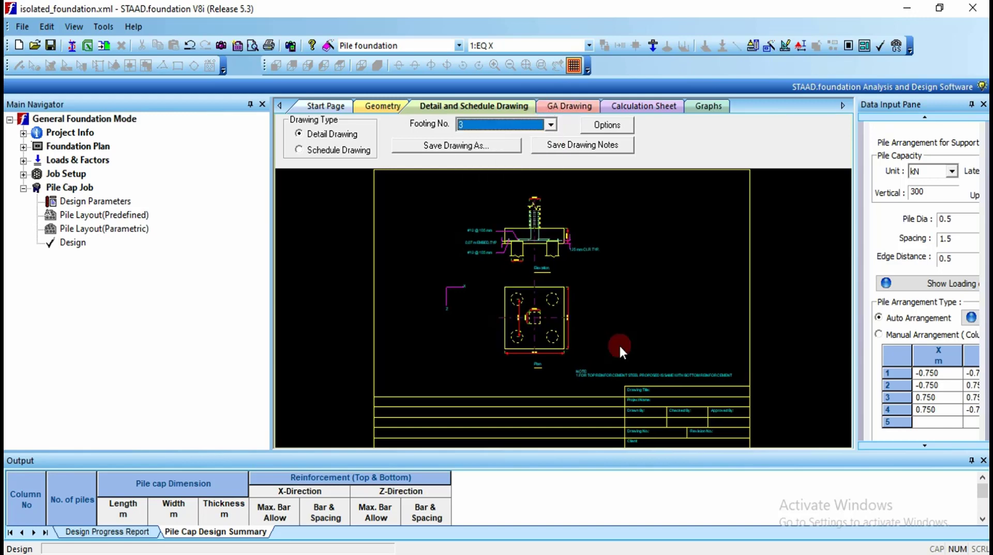